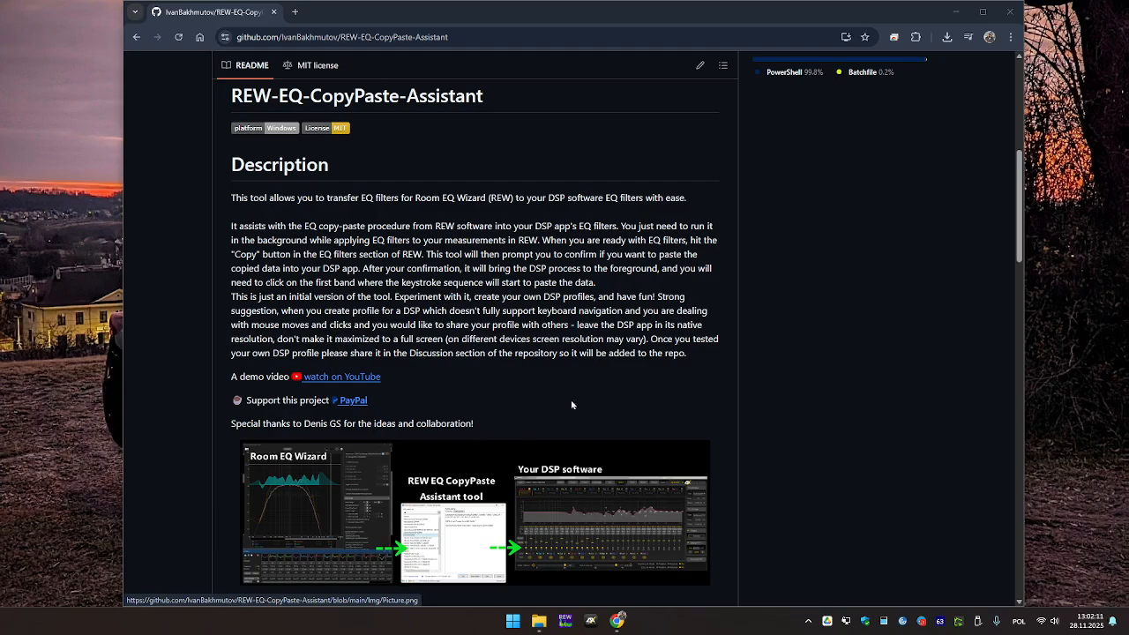
Show the repository's Download ZIP option, then switch to the extracted REW-EQ-CopyPaste-Assistant-main folder.
{"action": "scroll", "coordinate": [622, 351], "scroll_direction": "up", "scroll_amount": 4}
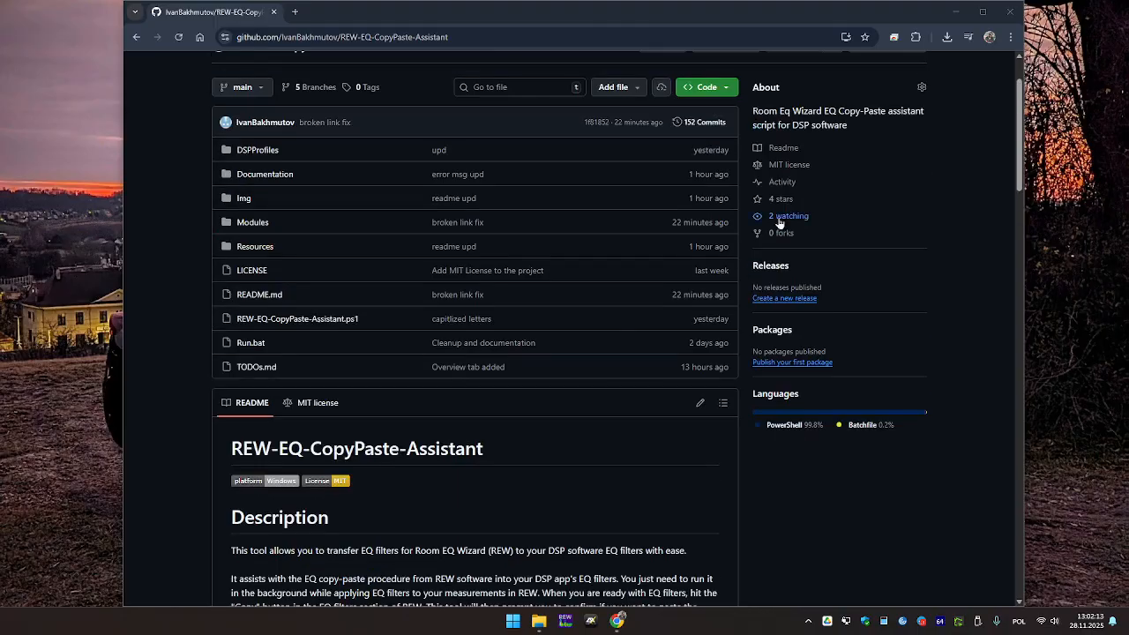
{"action": "scroll", "coordinate": [756, 183], "scroll_direction": "up", "scroll_amount": 1}
{"action": "left_click", "coordinate": [414, 37]}
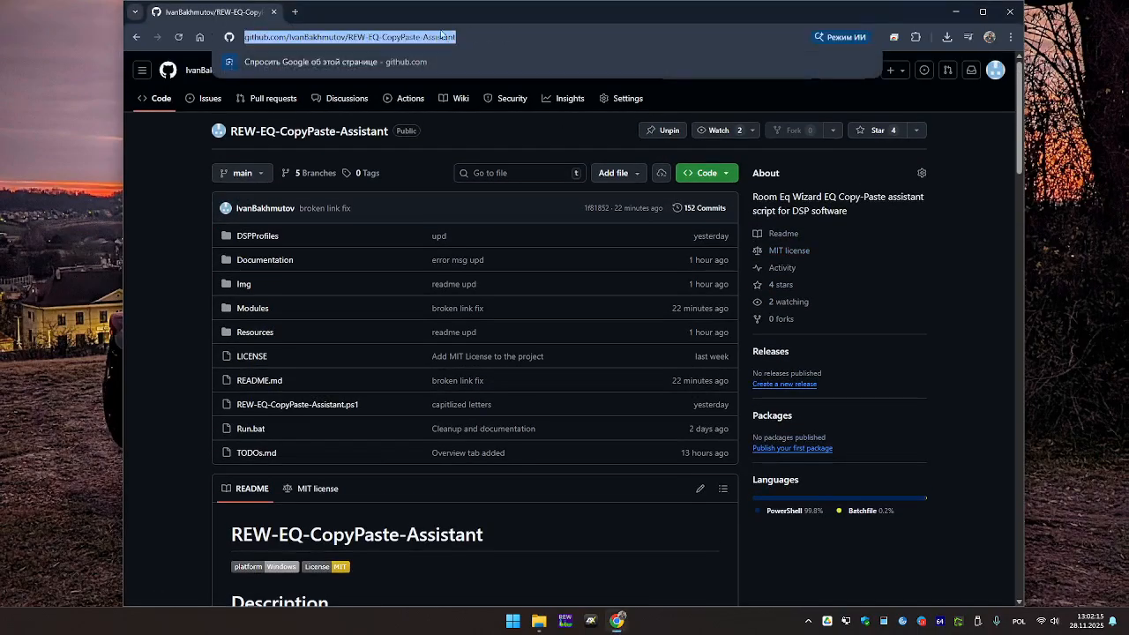
{"action": "left_click", "coordinate": [725, 174]}
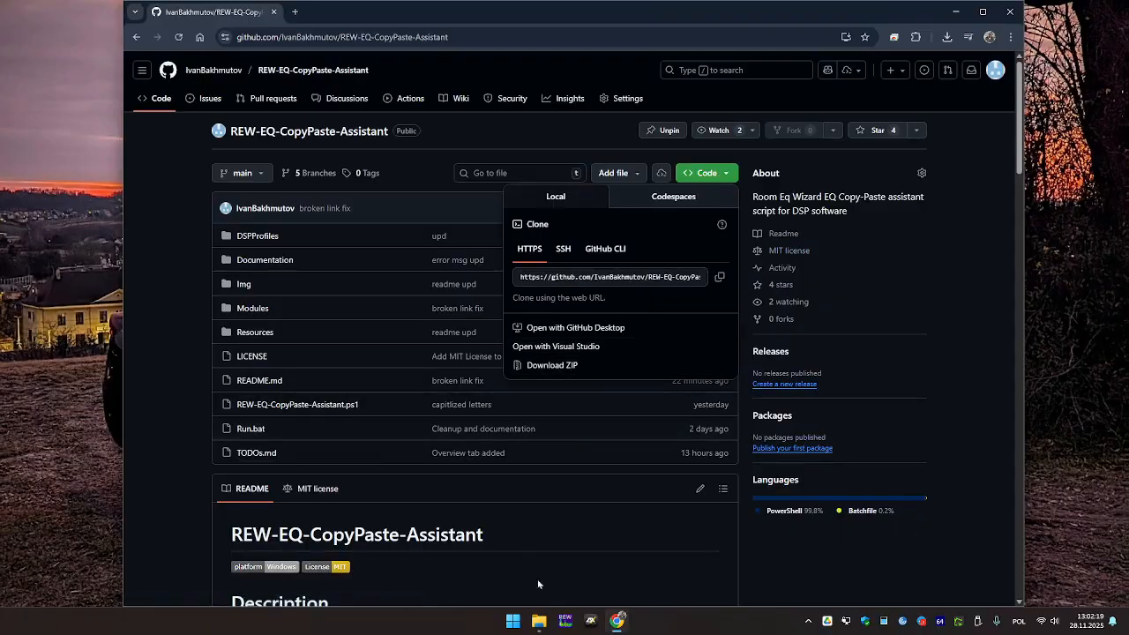
{"action": "mouse_move", "coordinate": [539, 621]}
{"action": "left_click", "coordinate": [718, 539]}
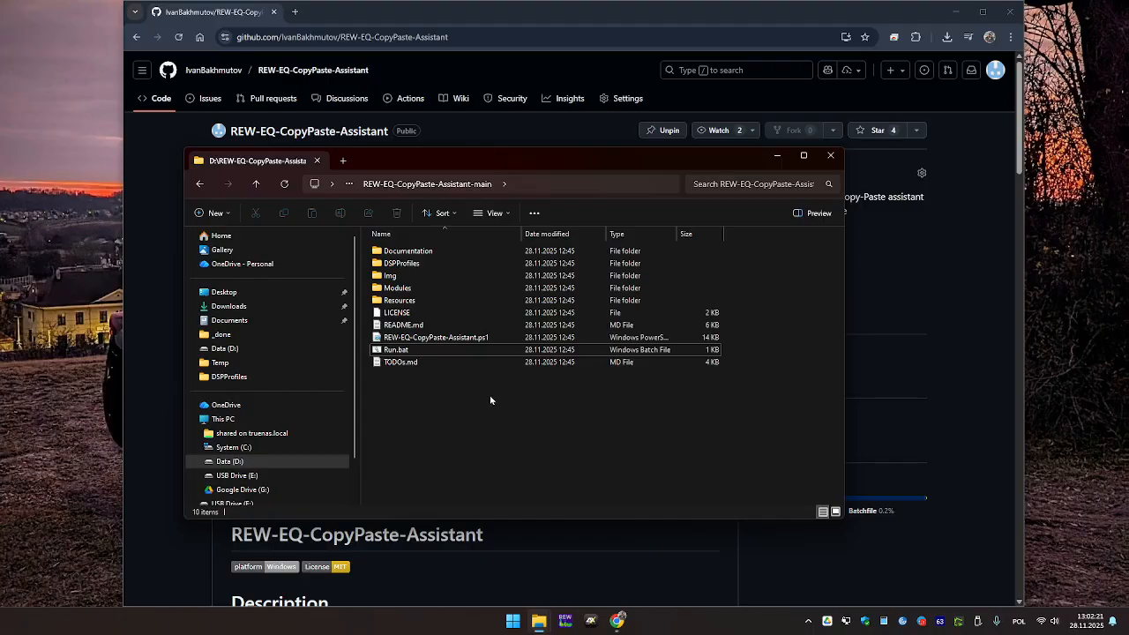
Launch Run.bat from the REW-EQ-CopyPaste-Assistant-main folder to start the assistant.
{"action": "left_click", "coordinate": [389, 352]}
{"action": "double_click", "coordinate": [389, 350]}
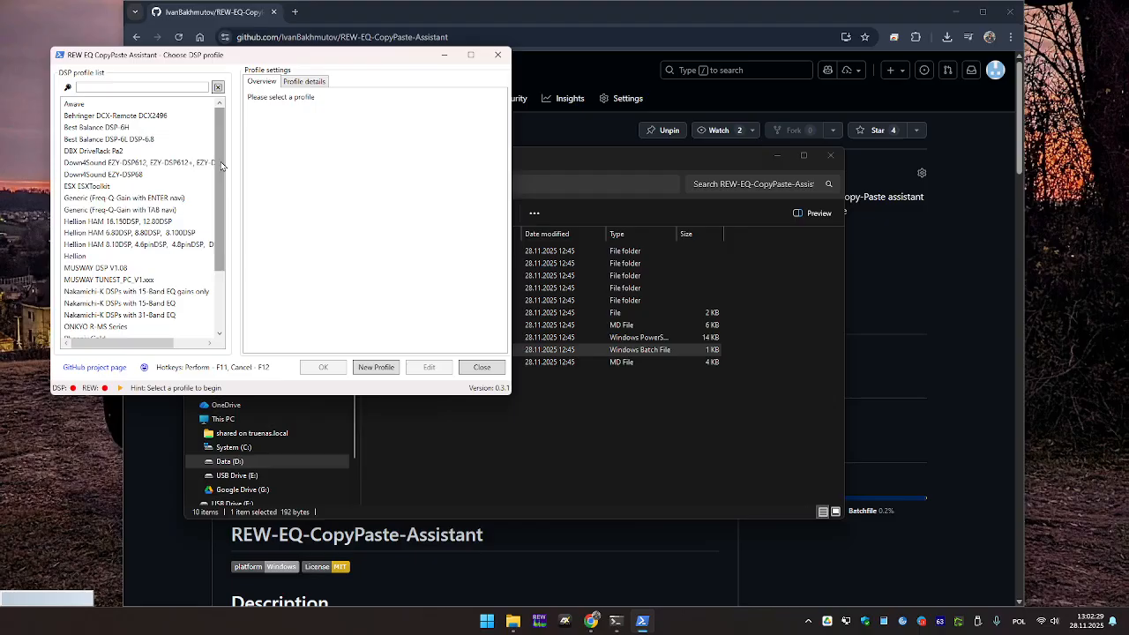
Select the ESX ESXToolkit profile, review its JSON in Profile details, and open it for editing.
{"action": "left_click", "coordinate": [126, 164]}
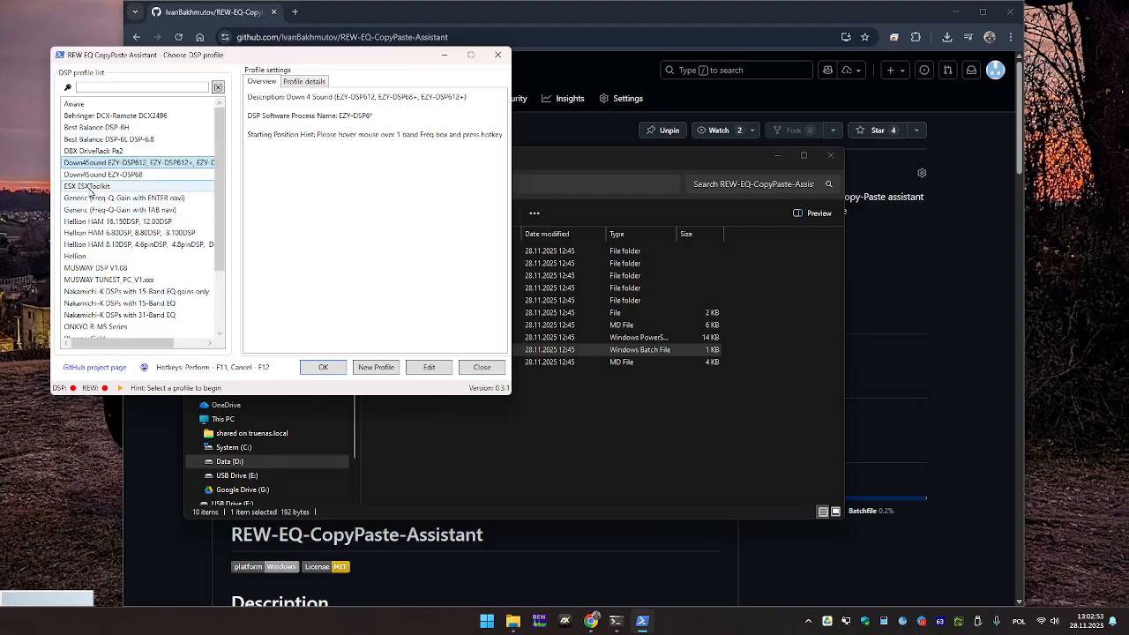
{"action": "left_click", "coordinate": [90, 188]}
{"action": "left_click", "coordinate": [310, 81]}
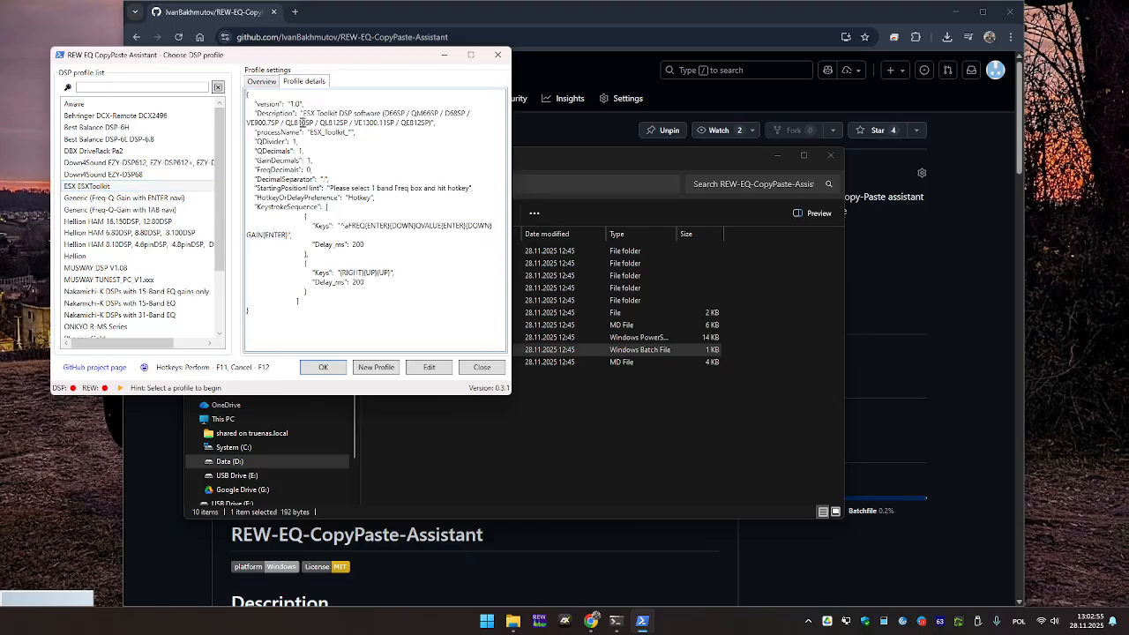
{"action": "left_click_drag", "start_coordinate": [254, 98], "coordinate": [363, 322]}
{"action": "left_click", "coordinate": [346, 308]}
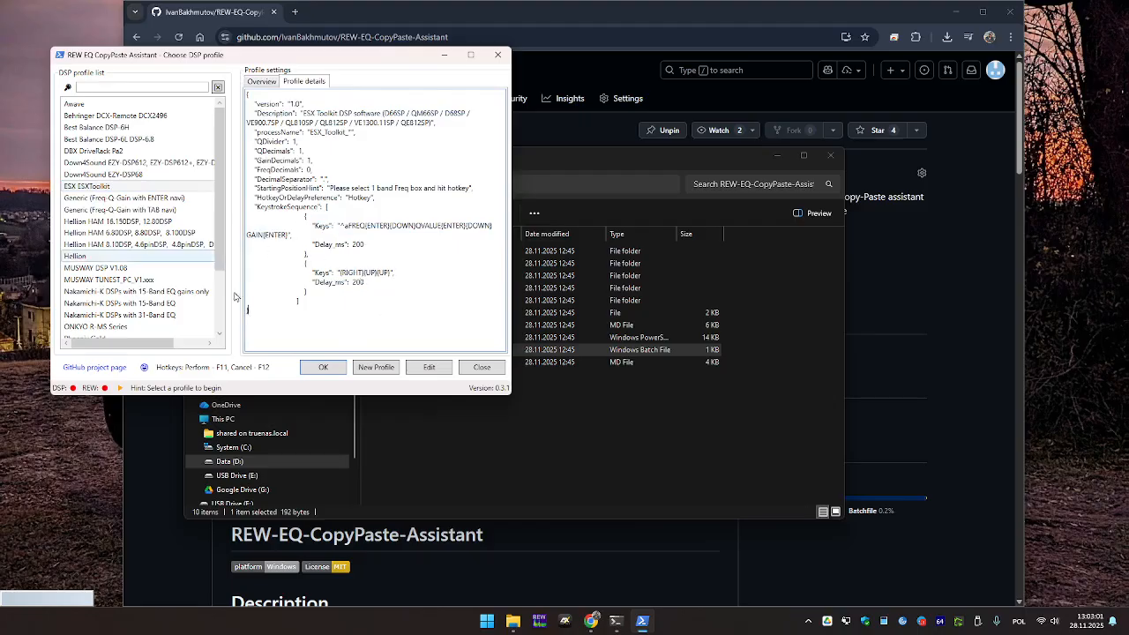
{"action": "left_click", "coordinate": [431, 371]}
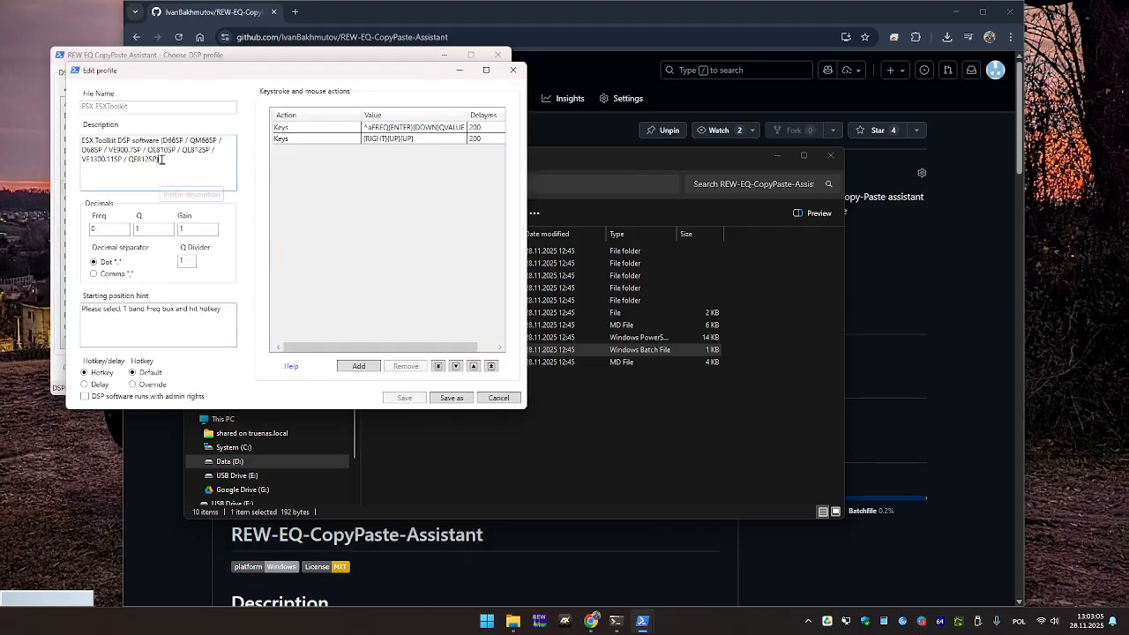
{"action": "left_click_drag", "start_coordinate": [176, 172], "coordinate": [104, 152]}
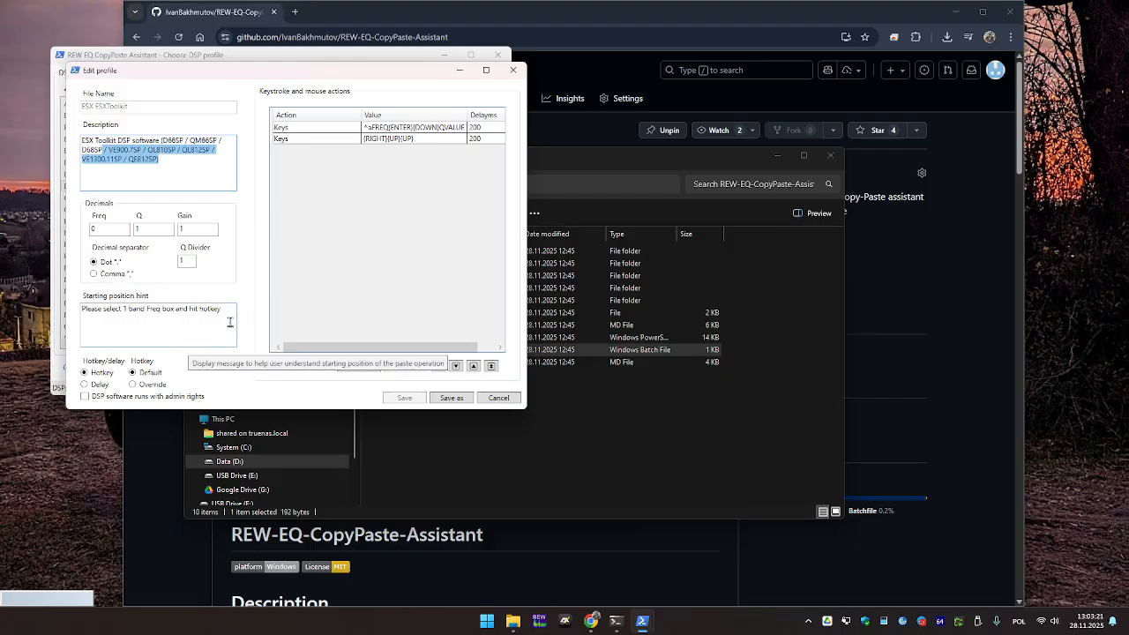
{"action": "left_click_drag", "start_coordinate": [229, 321], "coordinate": [96, 316]}
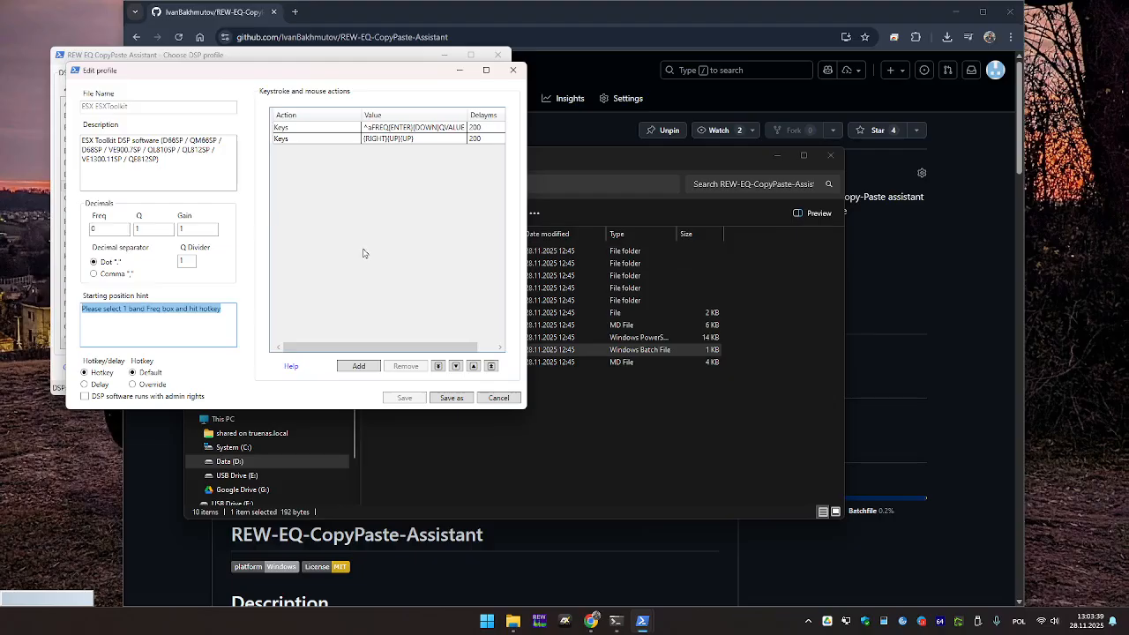
{"action": "left_click_drag", "start_coordinate": [237, 76], "coordinate": [302, 103]}
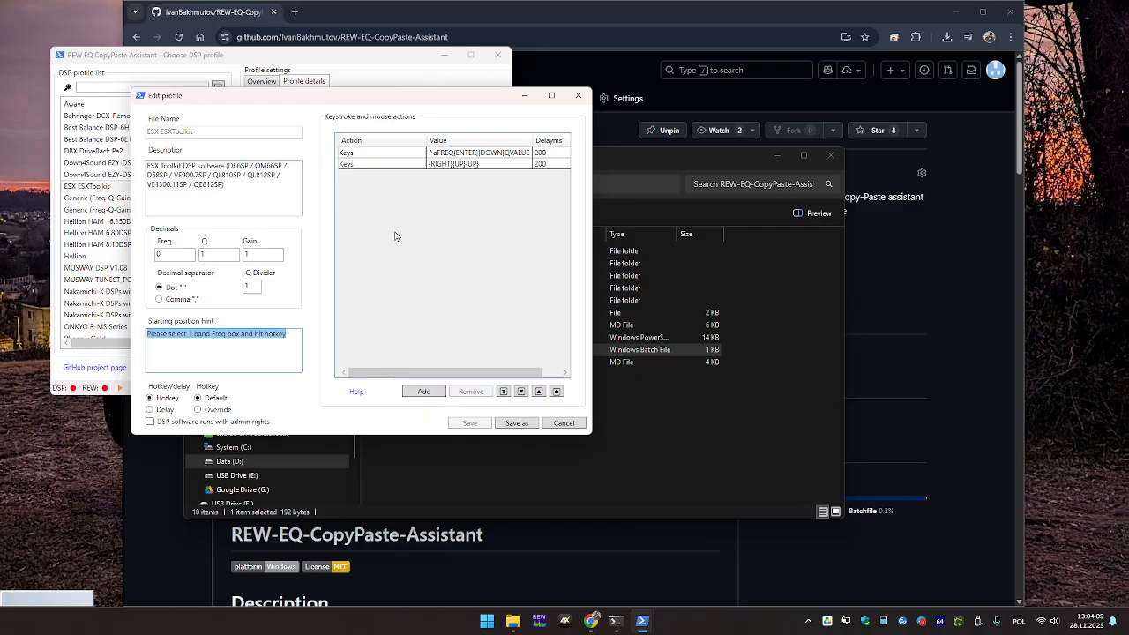
Cancel the profile editor, filter the profile list by 'esx', then clear the search filter.
{"action": "left_click", "coordinate": [564, 423]}
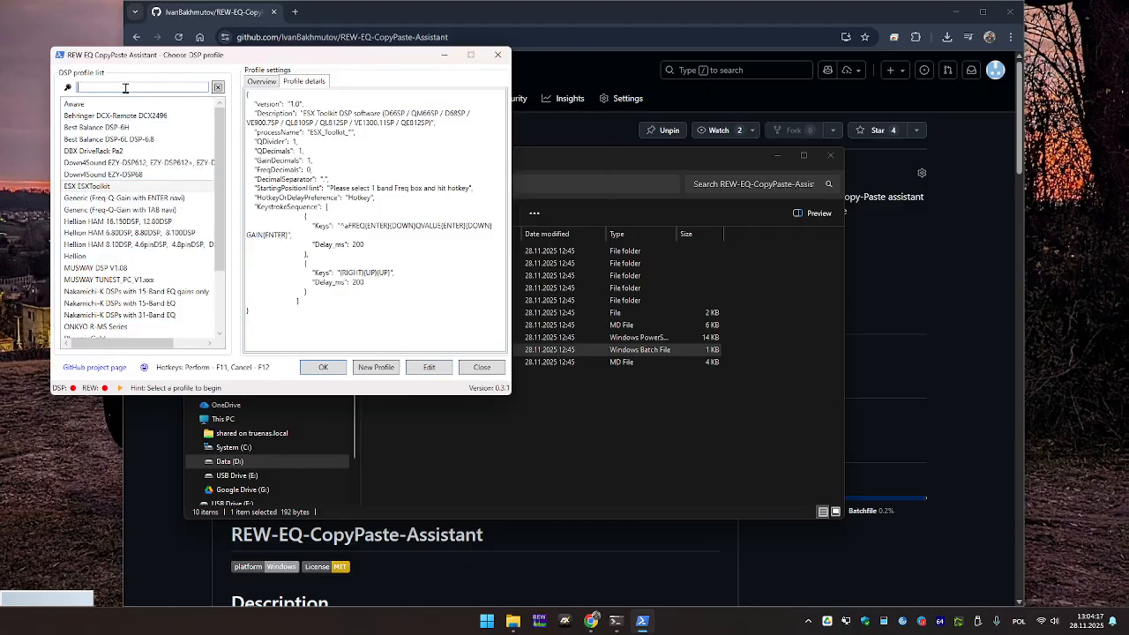
{"action": "type", "text": "esx"}
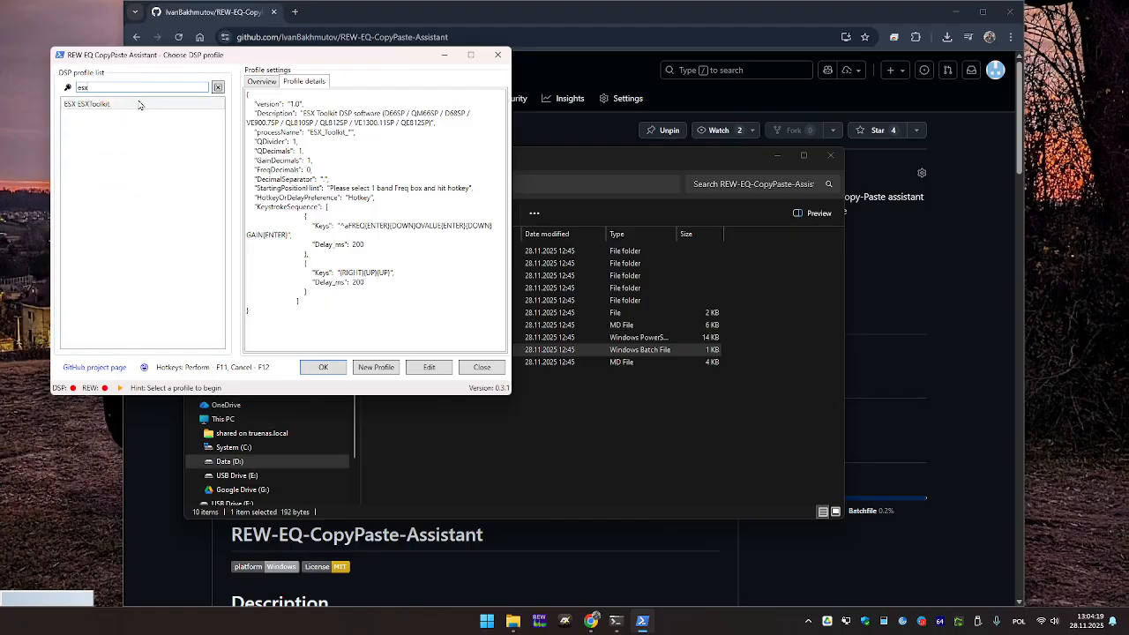
{"action": "left_click", "coordinate": [218, 88]}
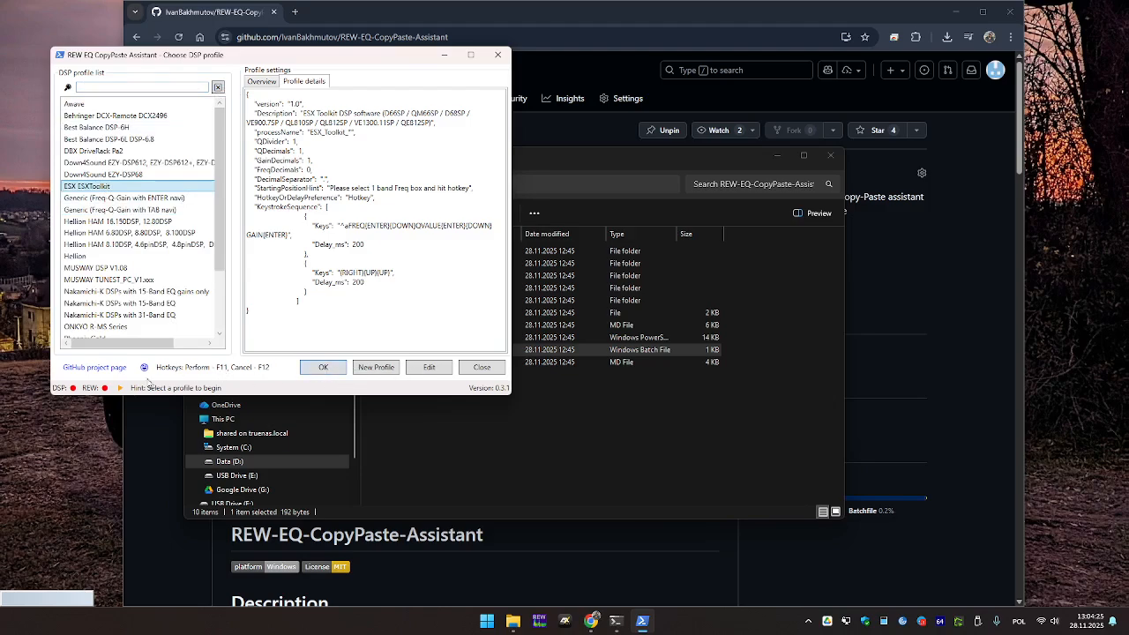
{"action": "mouse_move", "coordinate": [104, 390]}
Launch ESX Toolkit, bring the assistant forward, and minimise the ESX Toolkit window.
{"action": "left_click", "coordinate": [565, 621]}
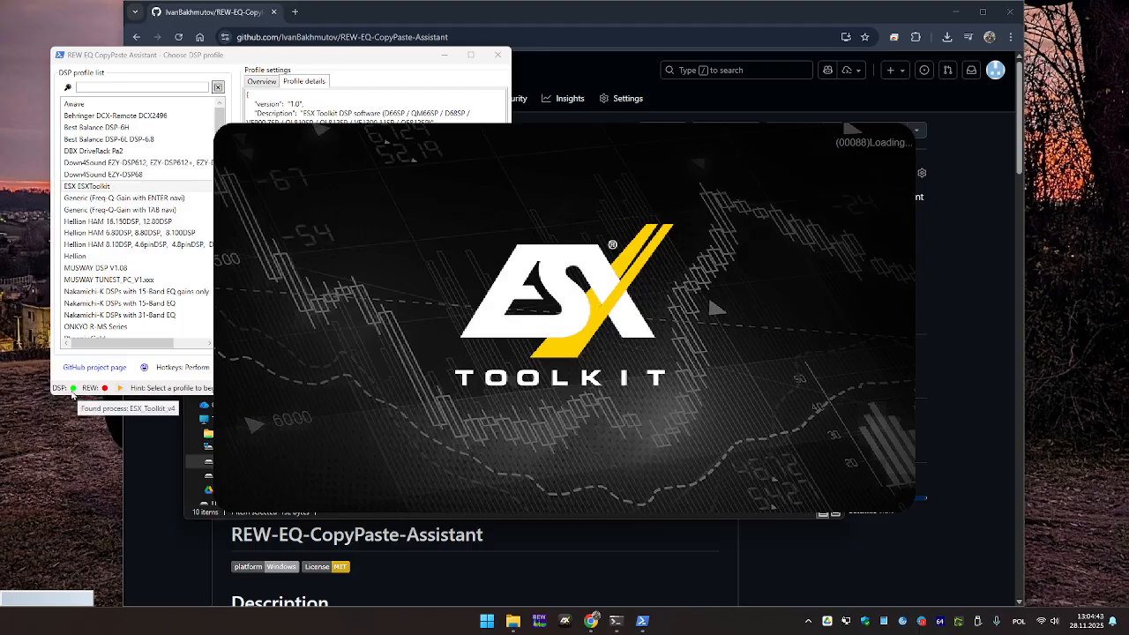
{"action": "left_click", "coordinate": [76, 394]}
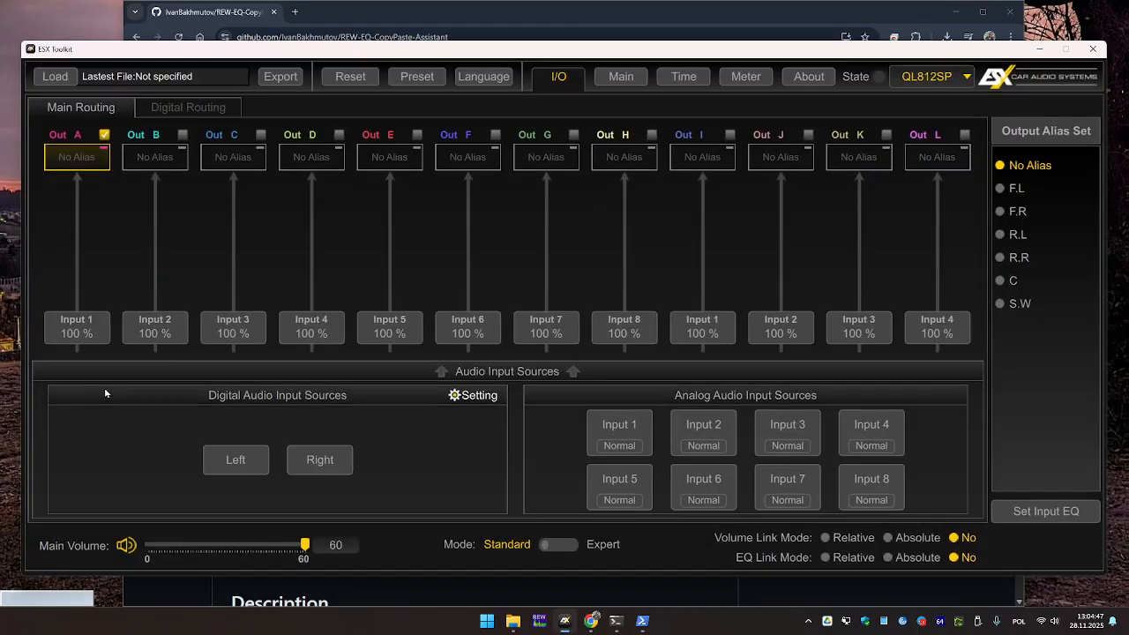
{"action": "left_click", "coordinate": [1043, 52]}
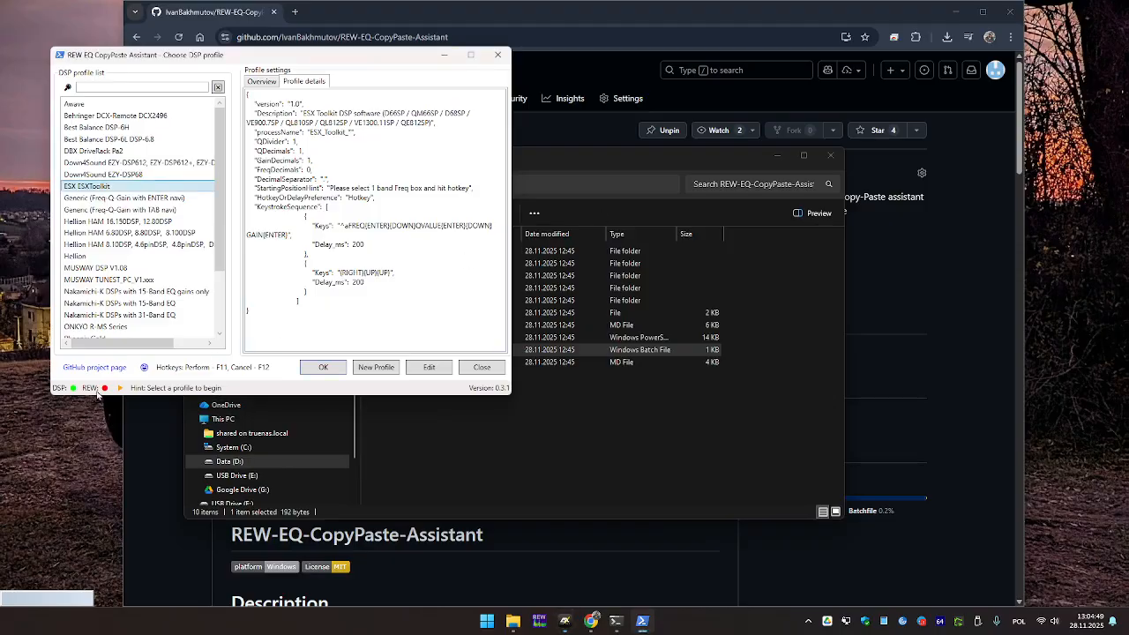
{"action": "mouse_move", "coordinate": [105, 393]}
Start REW in API mode, dismiss the update notice, open Copy-Paste-Demo.mdat, and minimise REW.
{"action": "left_click", "coordinate": [120, 388]}
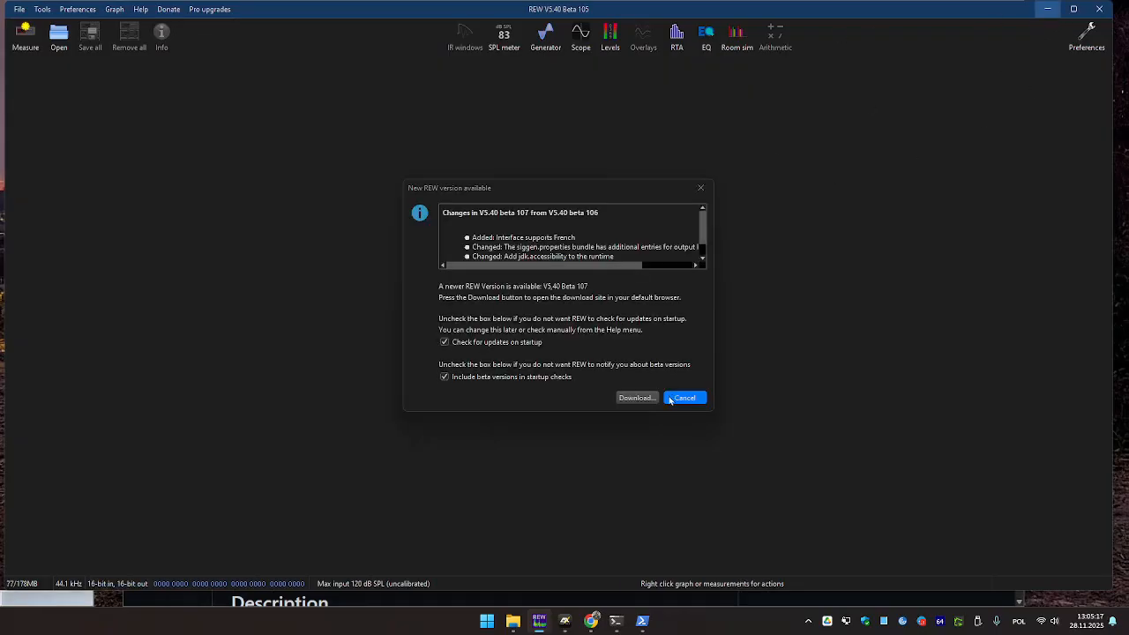
{"action": "left_click", "coordinate": [692, 397]}
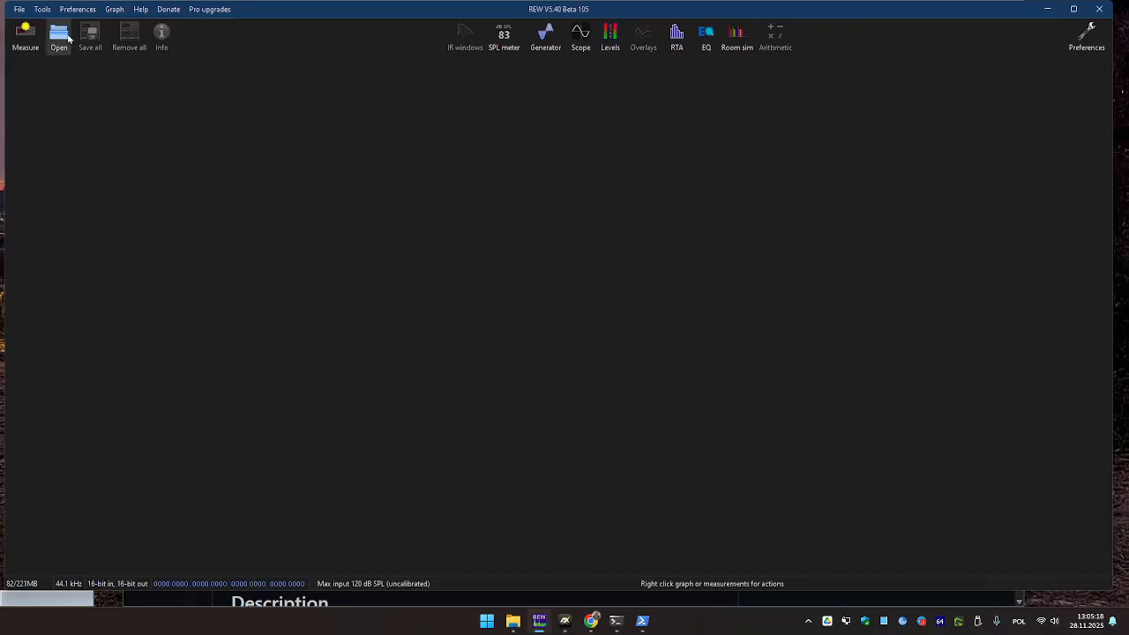
{"action": "left_click", "coordinate": [17, 10]}
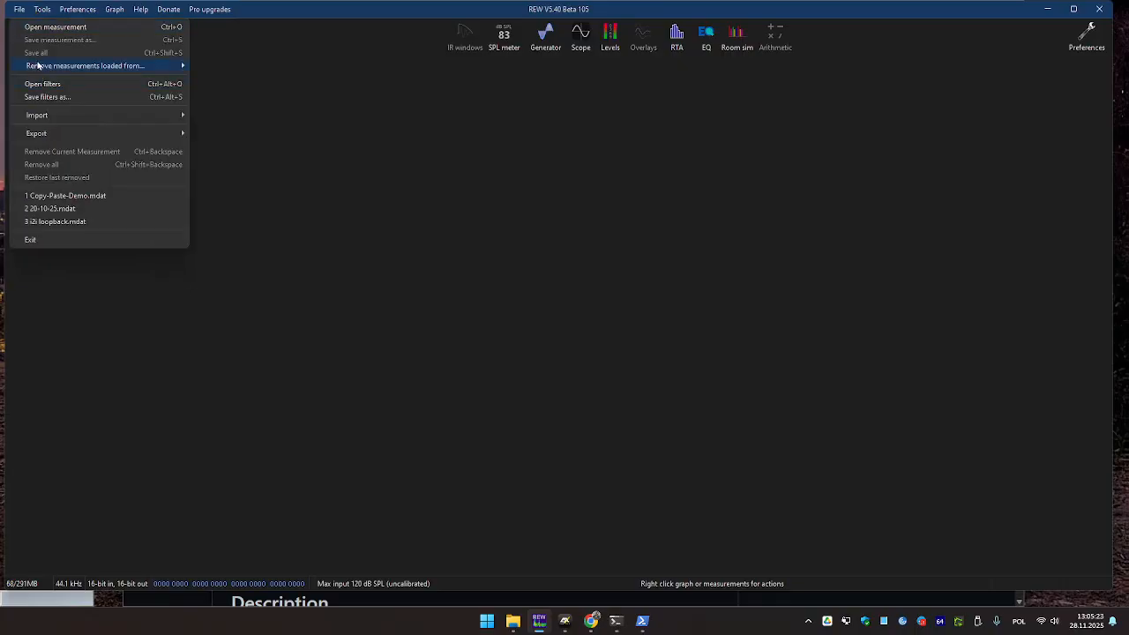
{"action": "left_click", "coordinate": [53, 27]}
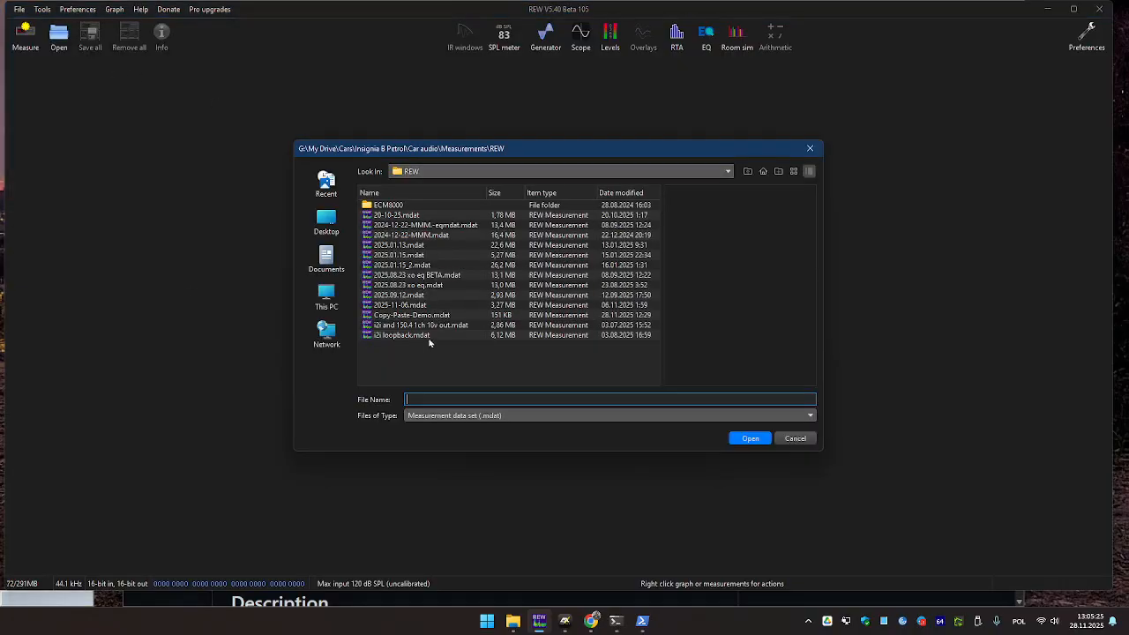
{"action": "left_click", "coordinate": [400, 315]}
{"action": "left_click", "coordinate": [741, 439]}
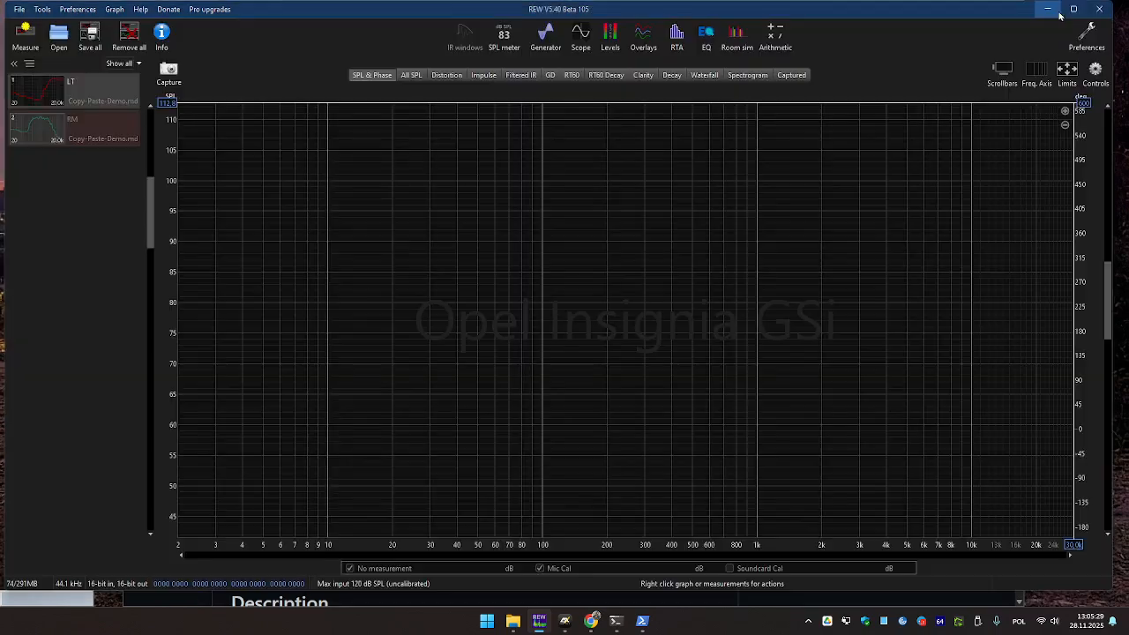
{"action": "left_click", "coordinate": [1049, 9]}
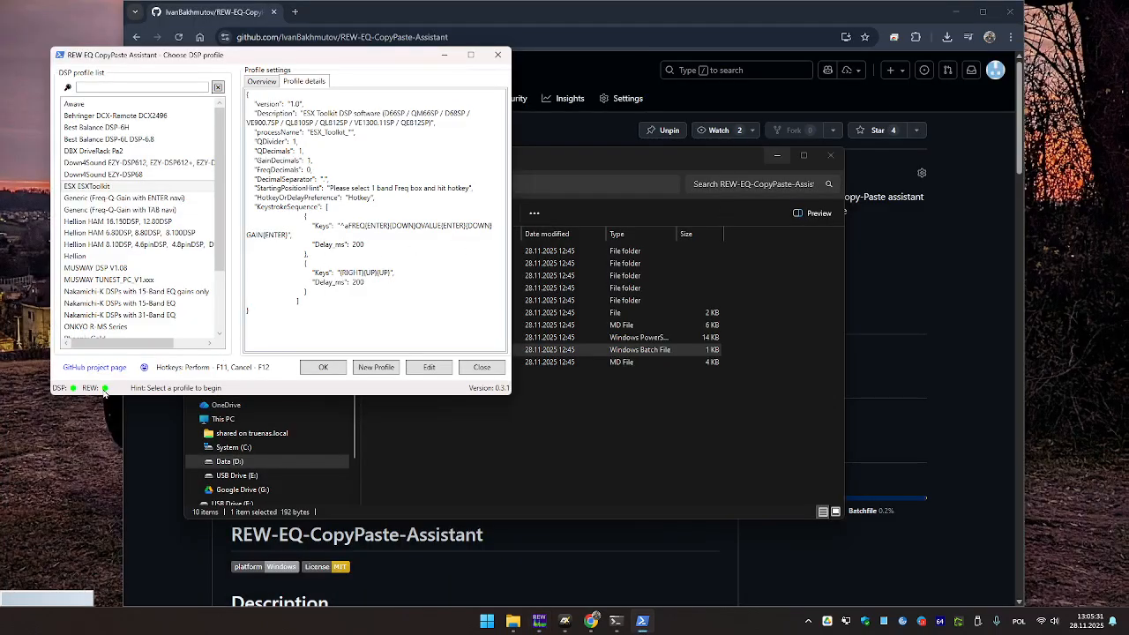
Confirm REW is in API mode and start the assistant with the ESX ESXToolkit profile.
{"action": "mouse_move", "coordinate": [105, 389]}
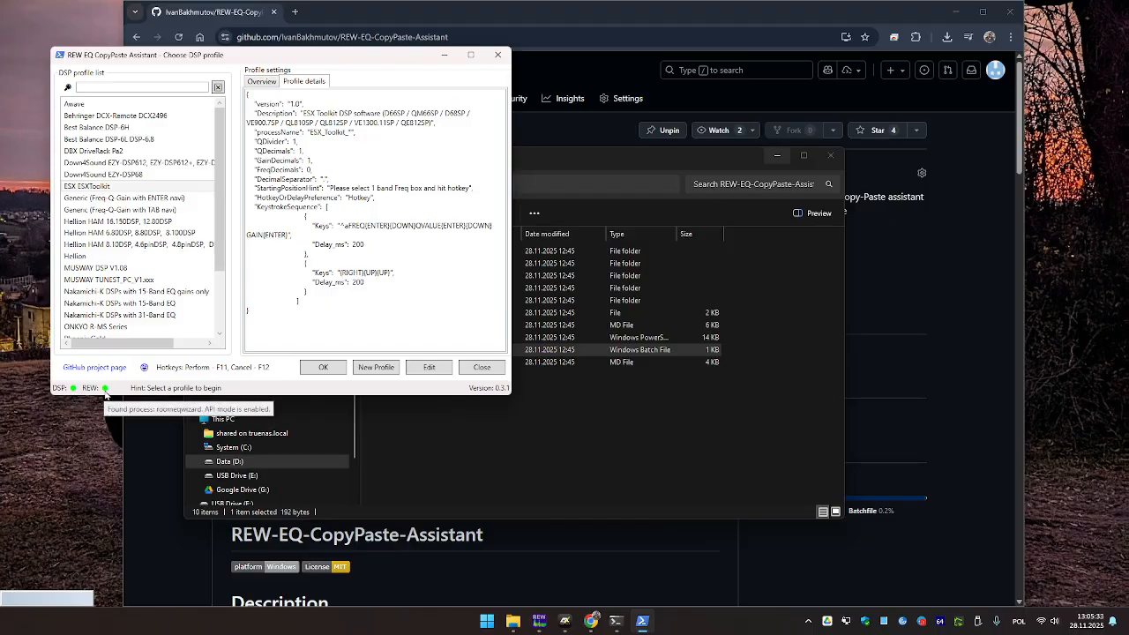
{"action": "left_click", "coordinate": [318, 368]}
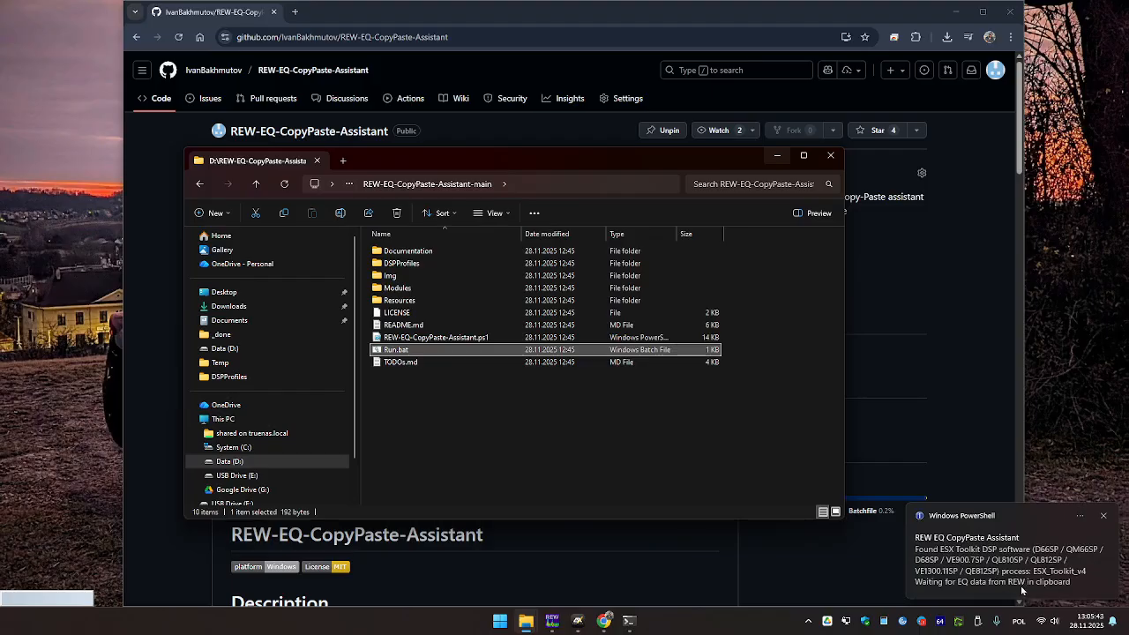
Open REW's EQ window for the LT measurement and auto-match filters to the target curve.
{"action": "left_click", "coordinate": [552, 620]}
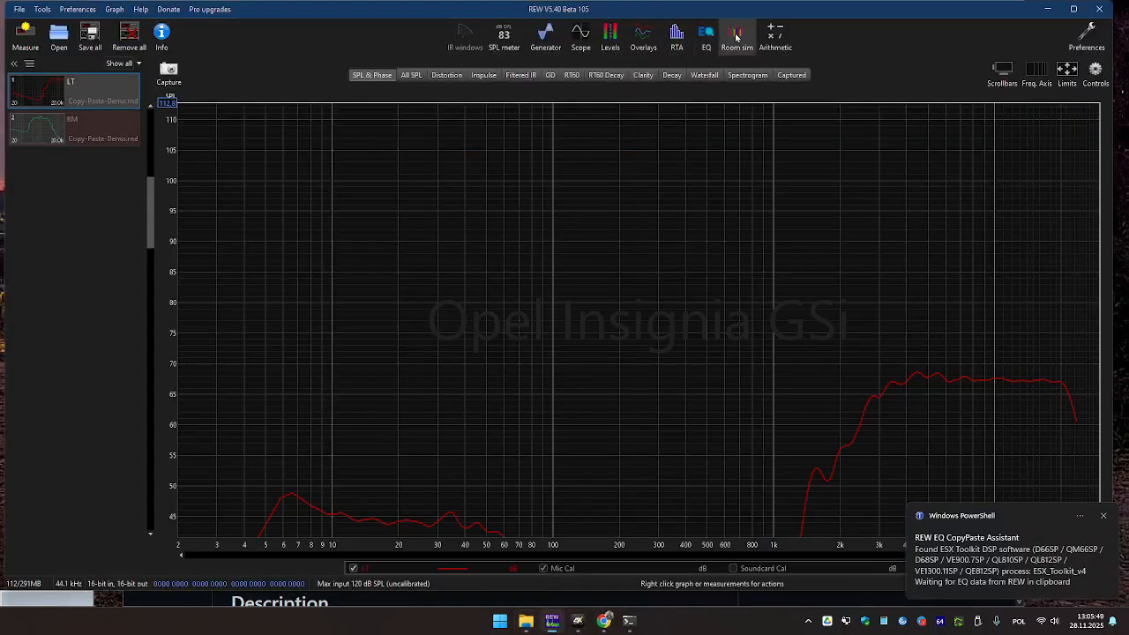
{"action": "left_click", "coordinate": [706, 35]}
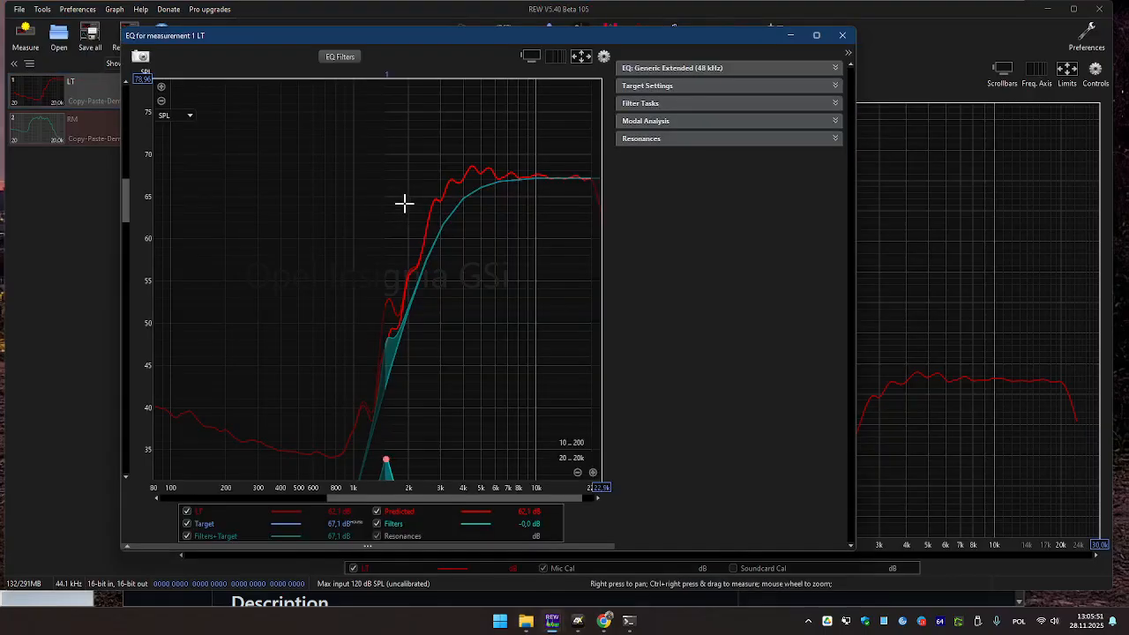
{"action": "left_click", "coordinate": [671, 106]}
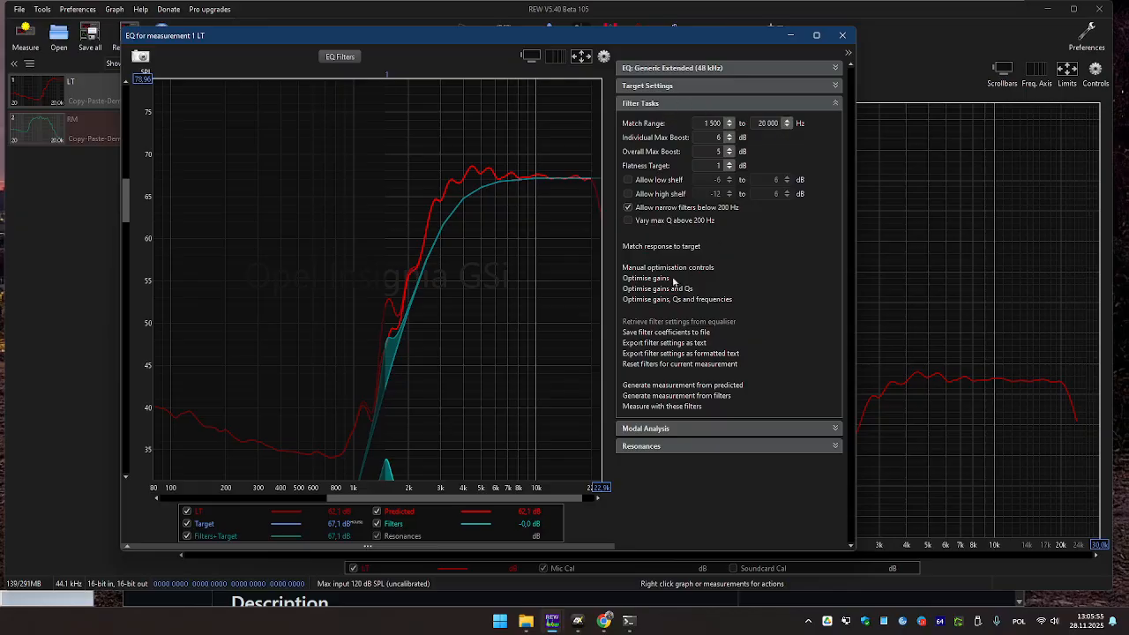
{"action": "left_click", "coordinate": [340, 56]}
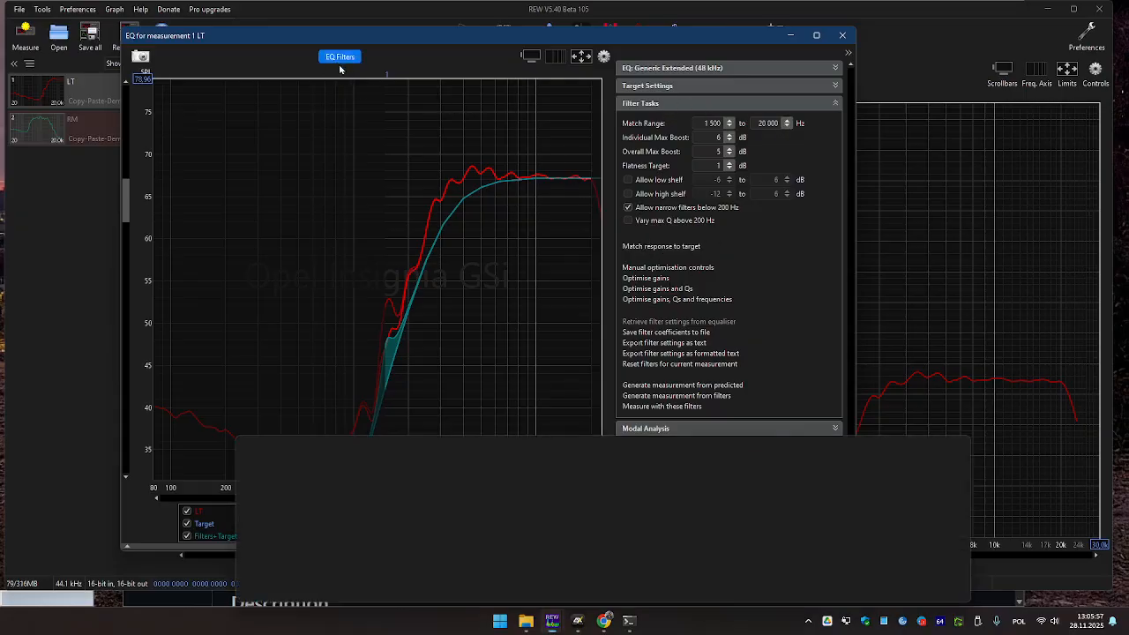
{"action": "left_click", "coordinate": [906, 446]}
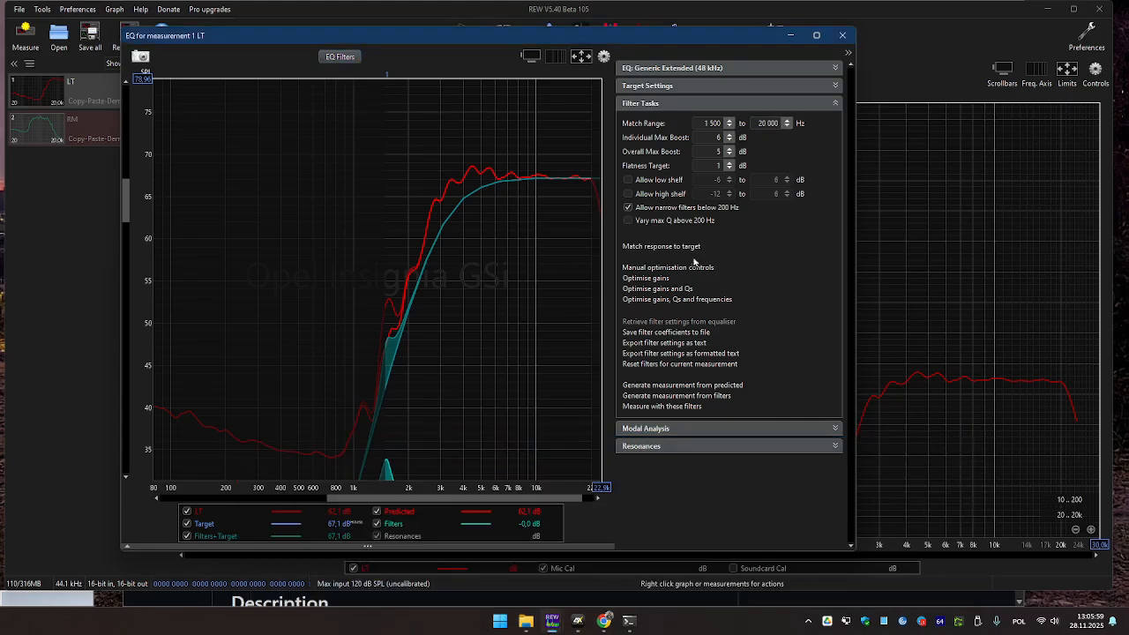
{"action": "left_click", "coordinate": [684, 247]}
{"action": "left_click", "coordinate": [777, 304]}
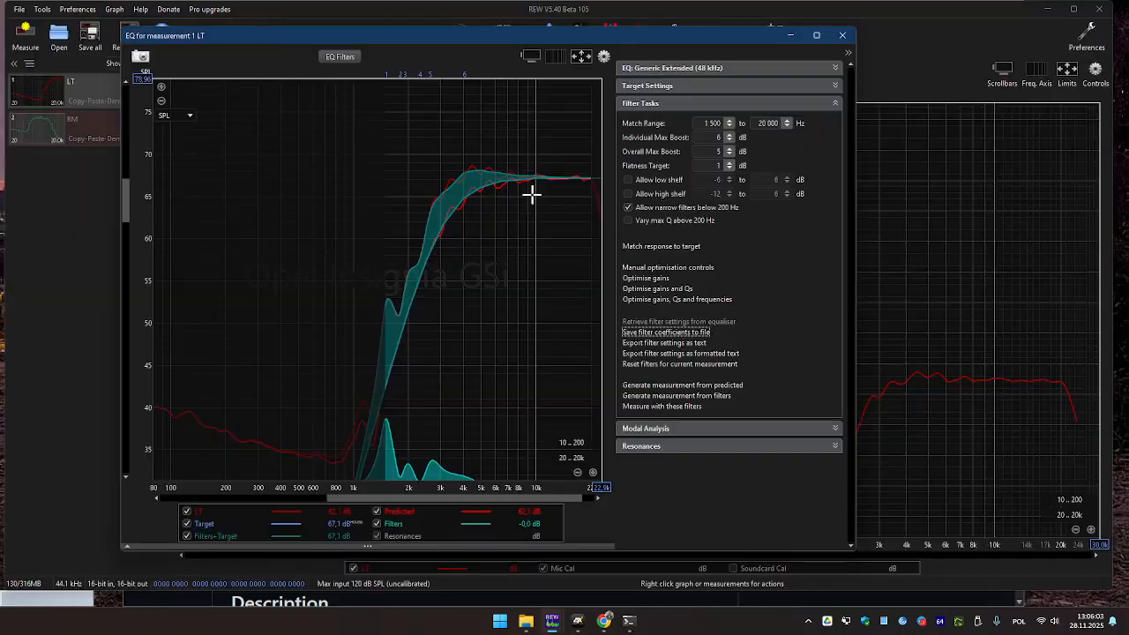
Show the six new LT filters, move the filter list bottom-right, and trigger the copy hotkey.
{"action": "left_click", "coordinate": [337, 58]}
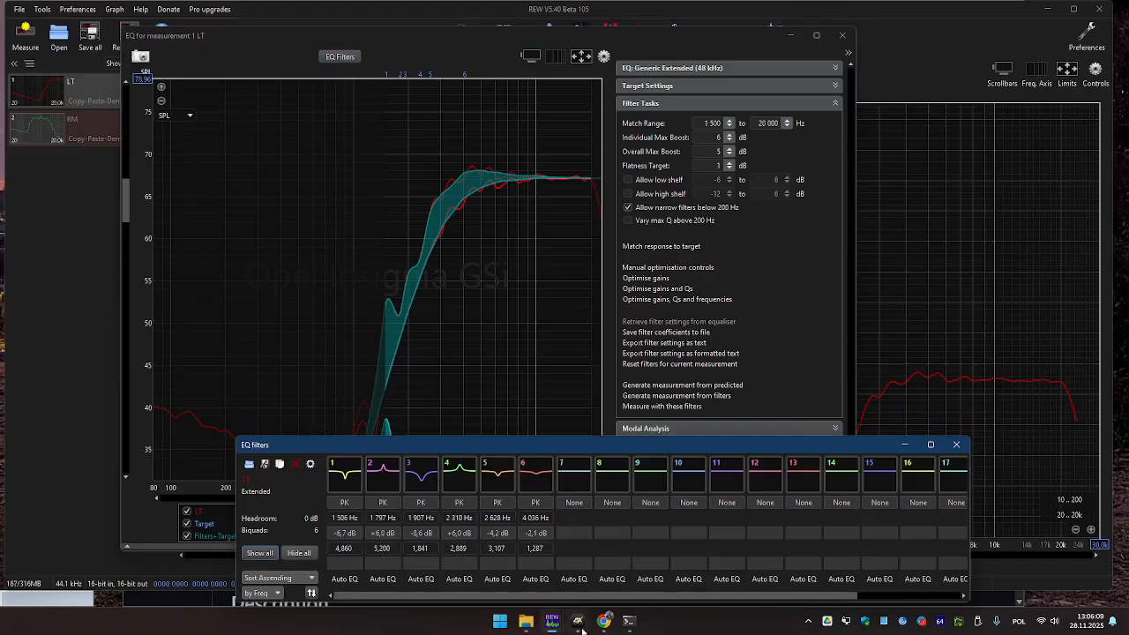
{"action": "left_click_drag", "start_coordinate": [300, 455], "coordinate": [922, 442]}
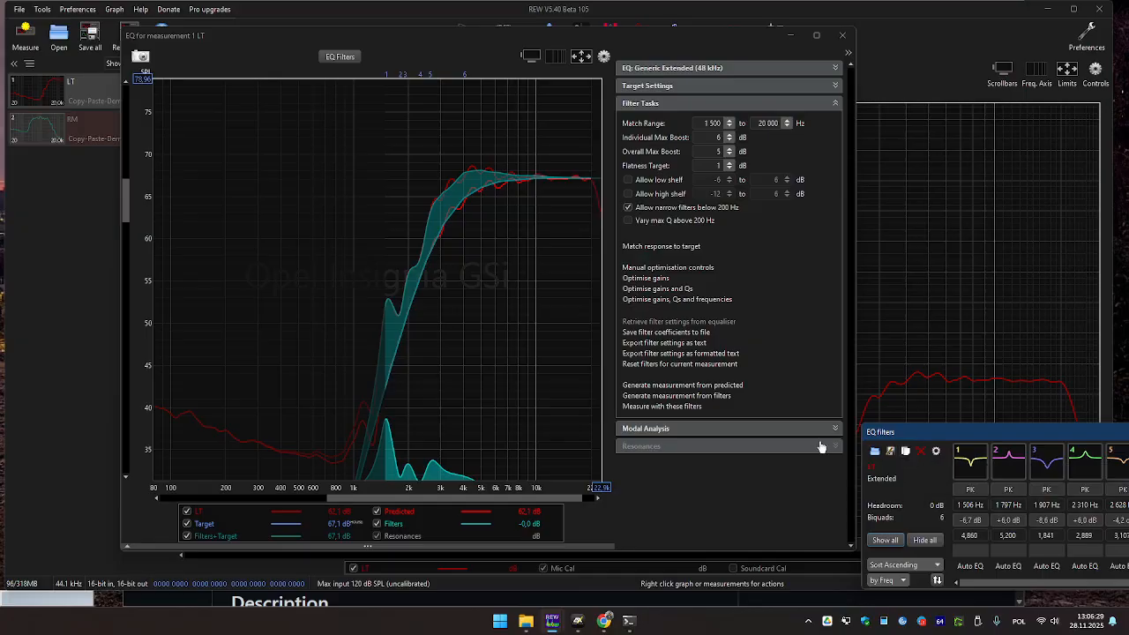
{"action": "key", "text": "alt+Tab"}
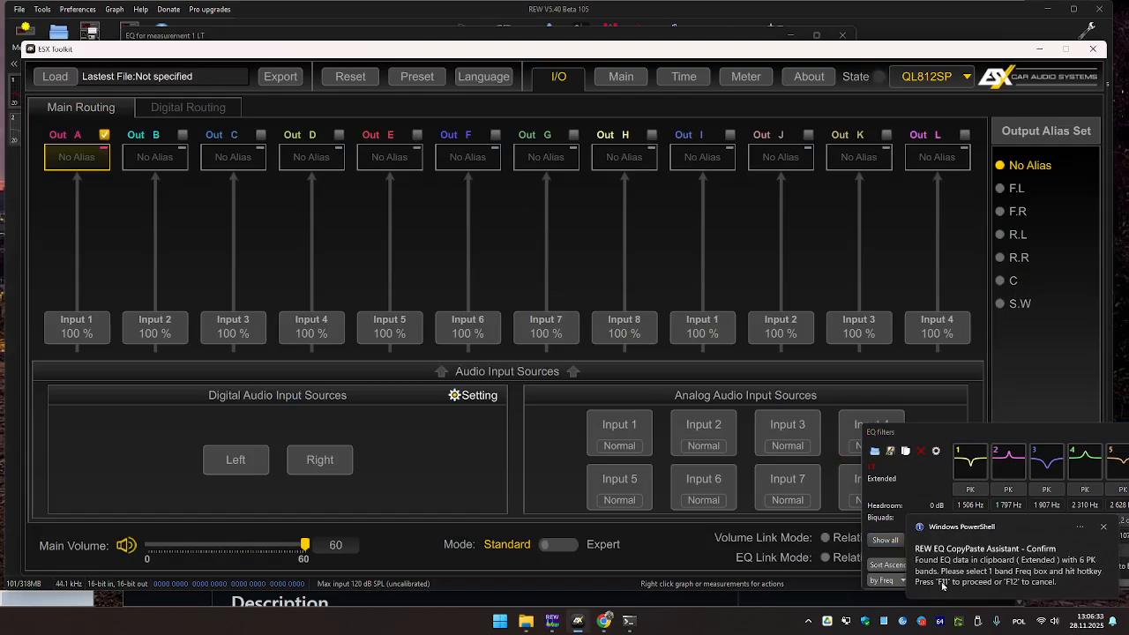
Paste the six REW filters into Out A bands 1–6 on the Main page, then minimise ESX Toolkit.
{"action": "left_click", "coordinate": [618, 78]}
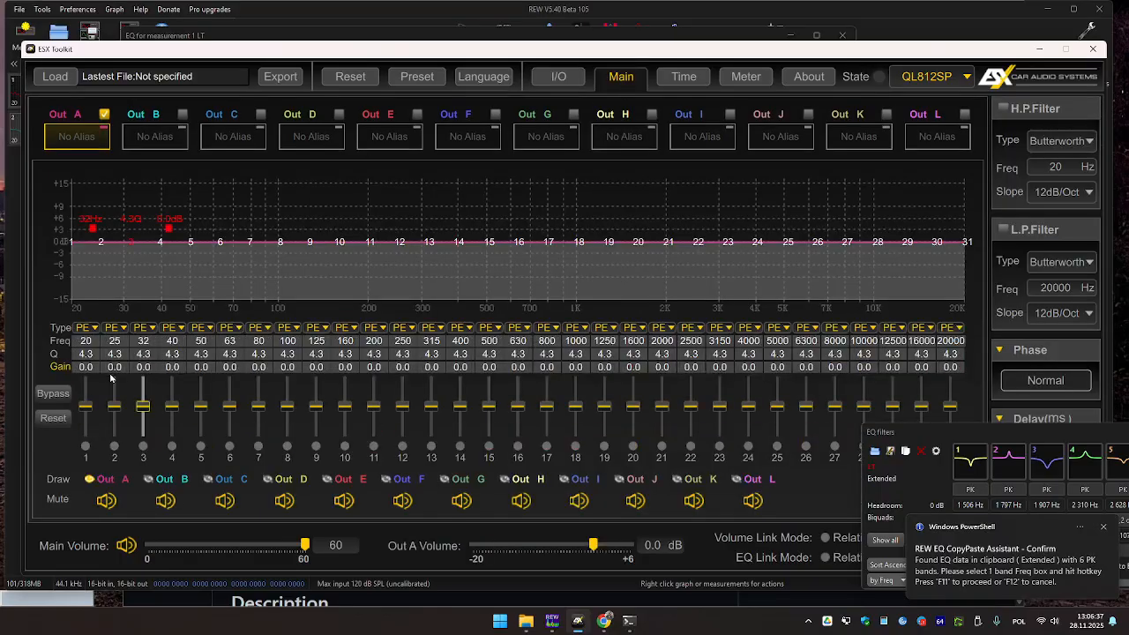
{"action": "left_click", "coordinate": [86, 341]}
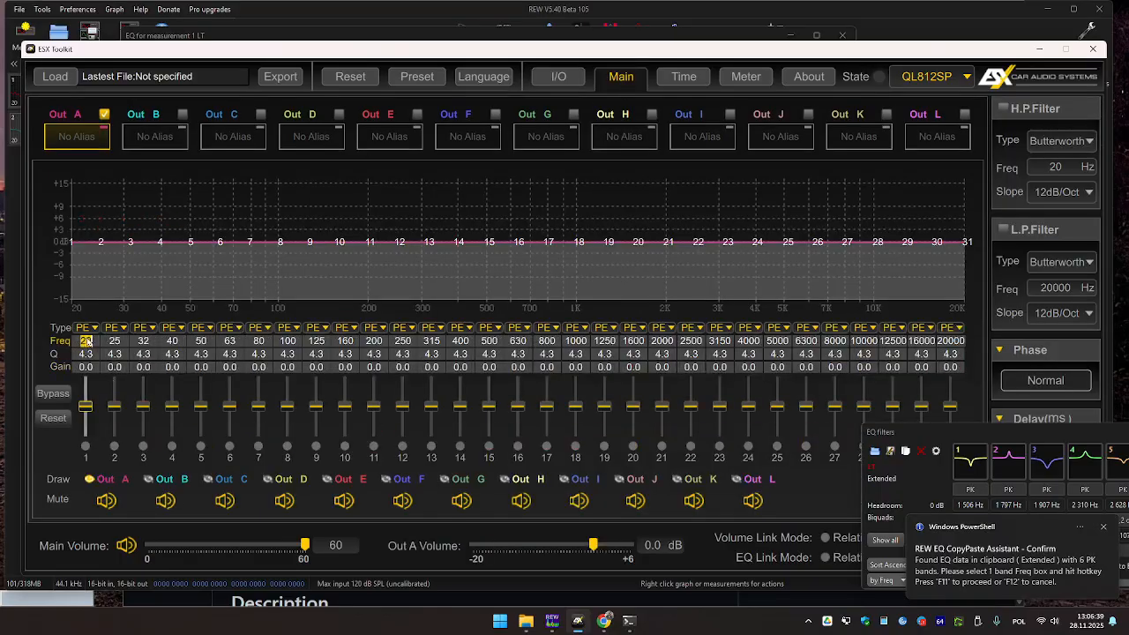
{"action": "key", "text": "F11"}
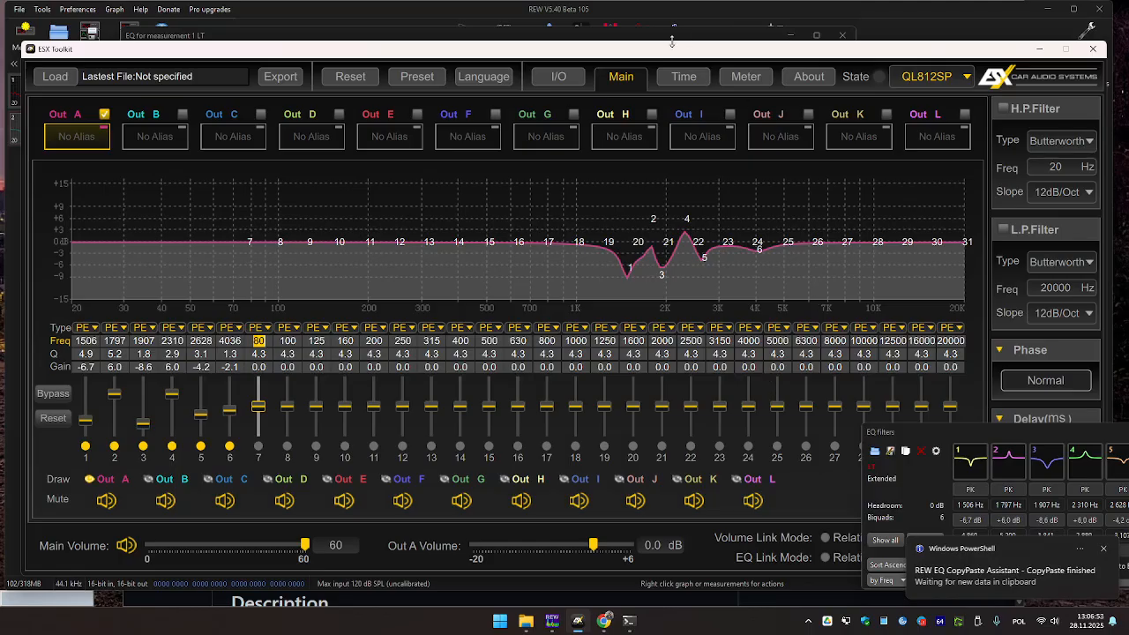
{"action": "left_click", "coordinate": [1039, 50]}
Close the LT equaliser and show the RM measurement's EQ filter list, enlarged to bands 1–17.
{"action": "left_click", "coordinate": [844, 36]}
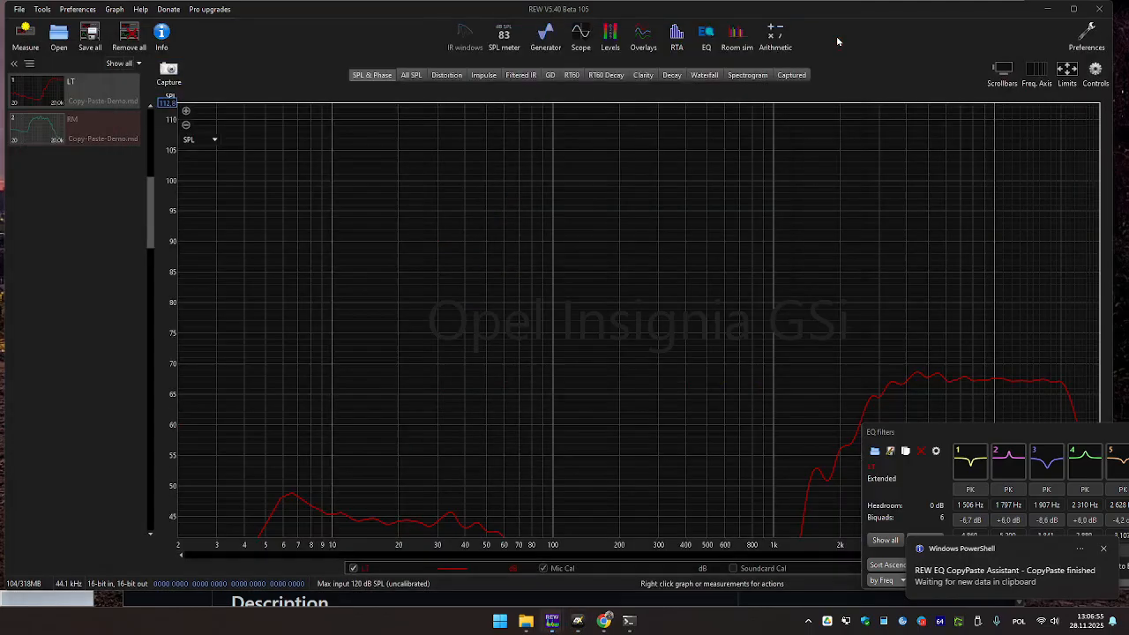
{"action": "left_click", "coordinate": [97, 125]}
{"action": "left_click", "coordinate": [706, 37]}
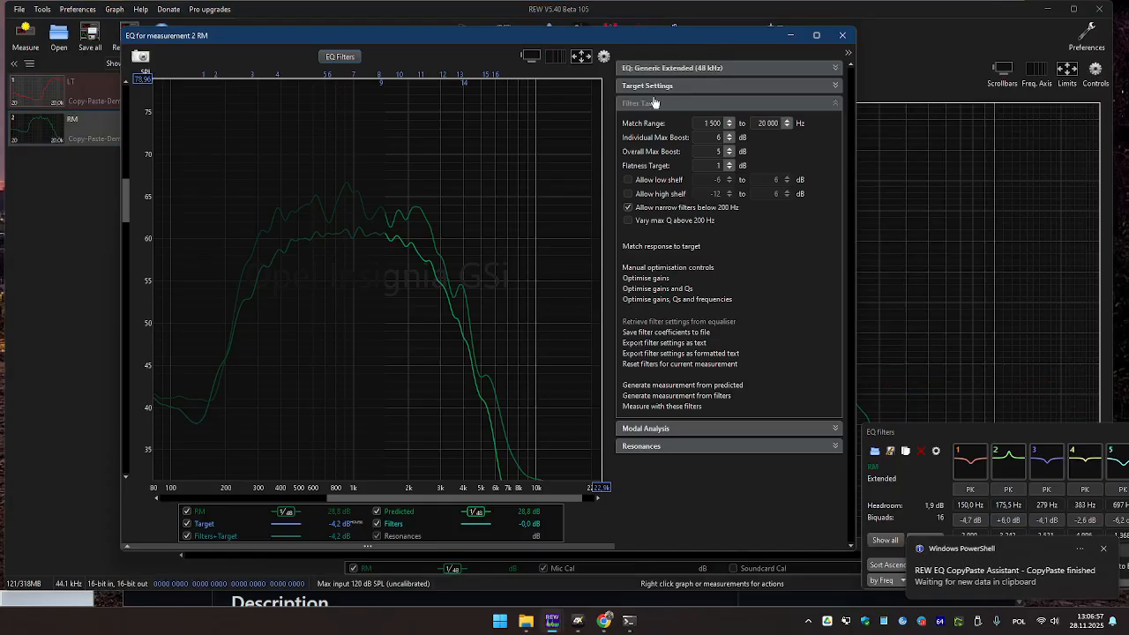
{"action": "left_click", "coordinate": [327, 61]}
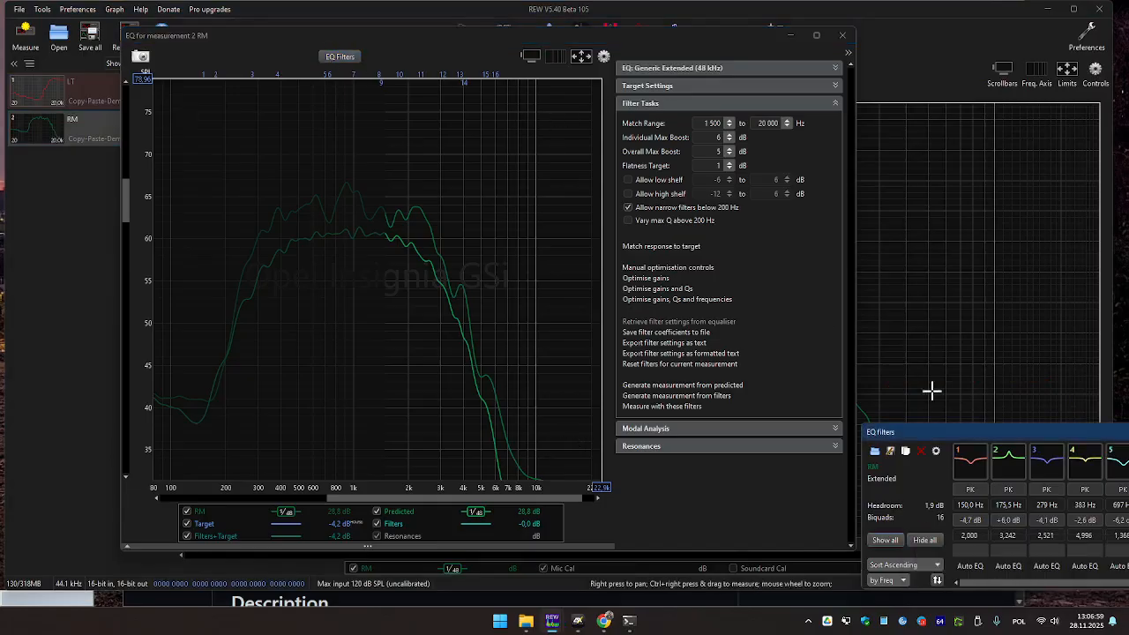
{"action": "left_click_drag", "start_coordinate": [954, 437], "coordinate": [242, 350]}
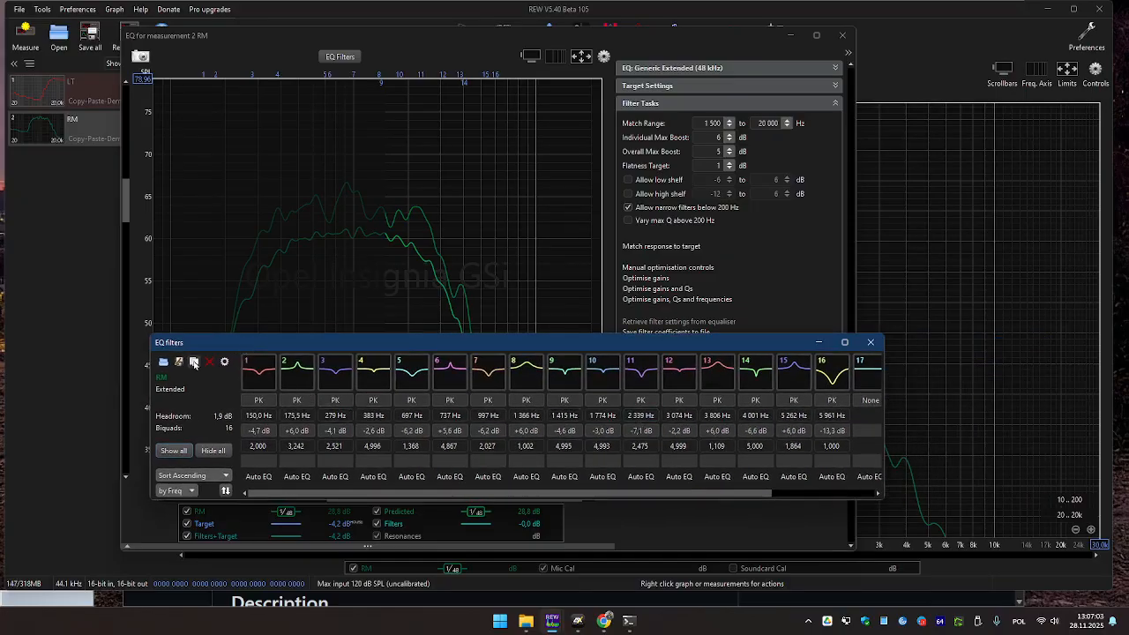
Copy the 16 RM filter bands and select Out B in ESX Toolkit for pasting.
{"action": "key", "text": "alt+Tab"}
{"action": "left_click_drag", "start_coordinate": [181, 344], "coordinate": [842, 478]}
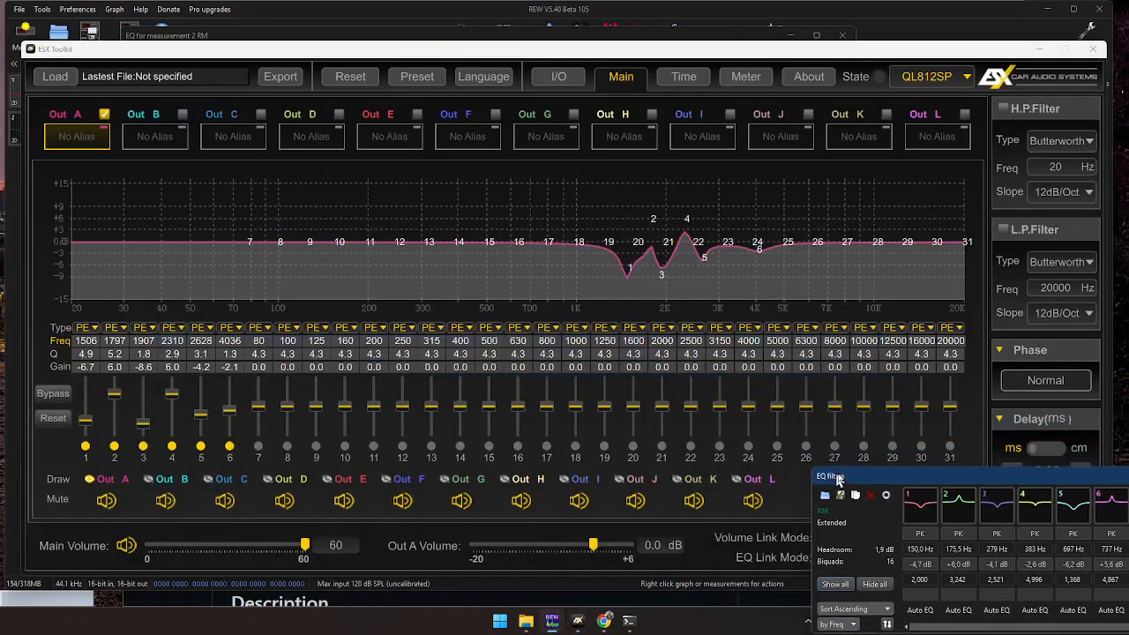
{"action": "left_click", "coordinate": [149, 141]}
Paste the 16 RM filters (150–5961 Hz) into Out B bands 1–16 using the assistant's F11 shortcut.
{"action": "left_click", "coordinate": [86, 345]}
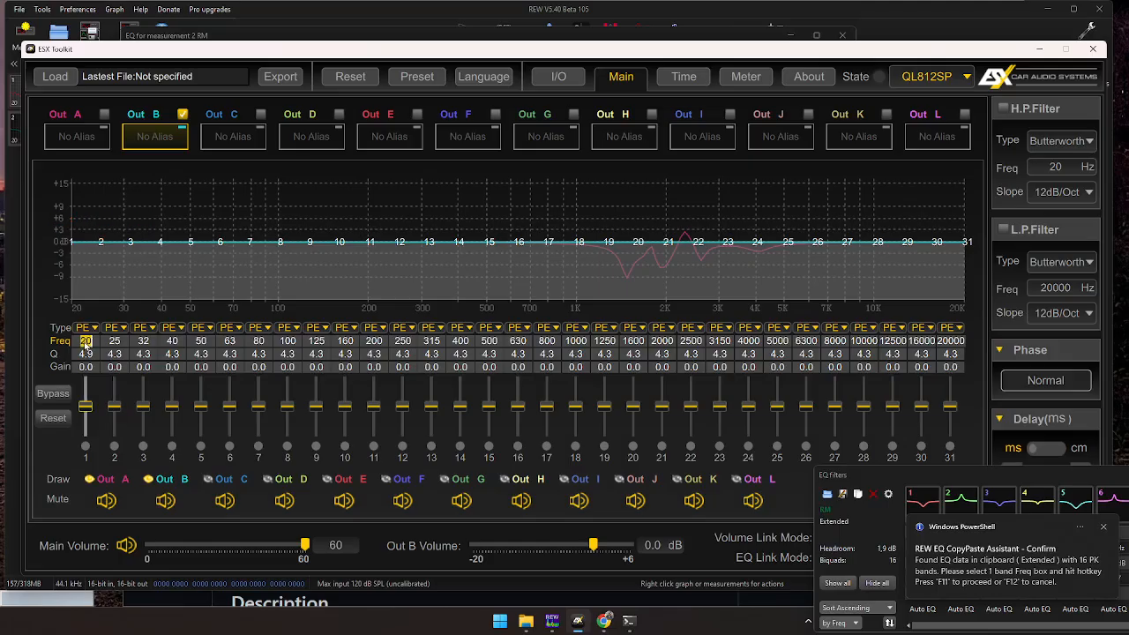
{"action": "key", "text": "F11"}
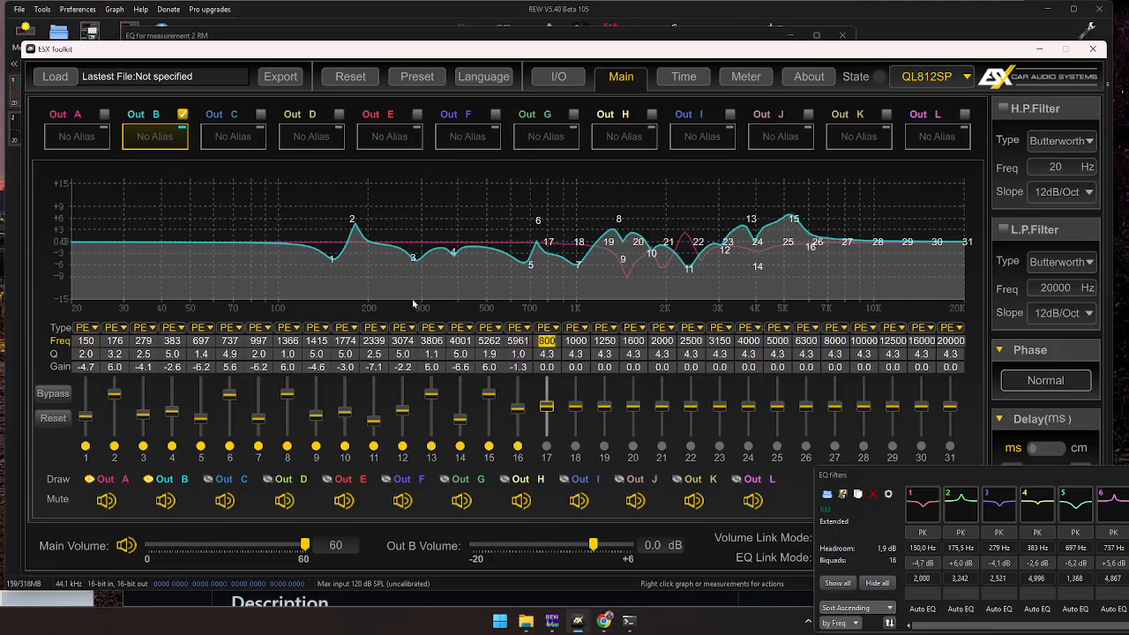
{"action": "mouse_move", "coordinate": [603, 624]}
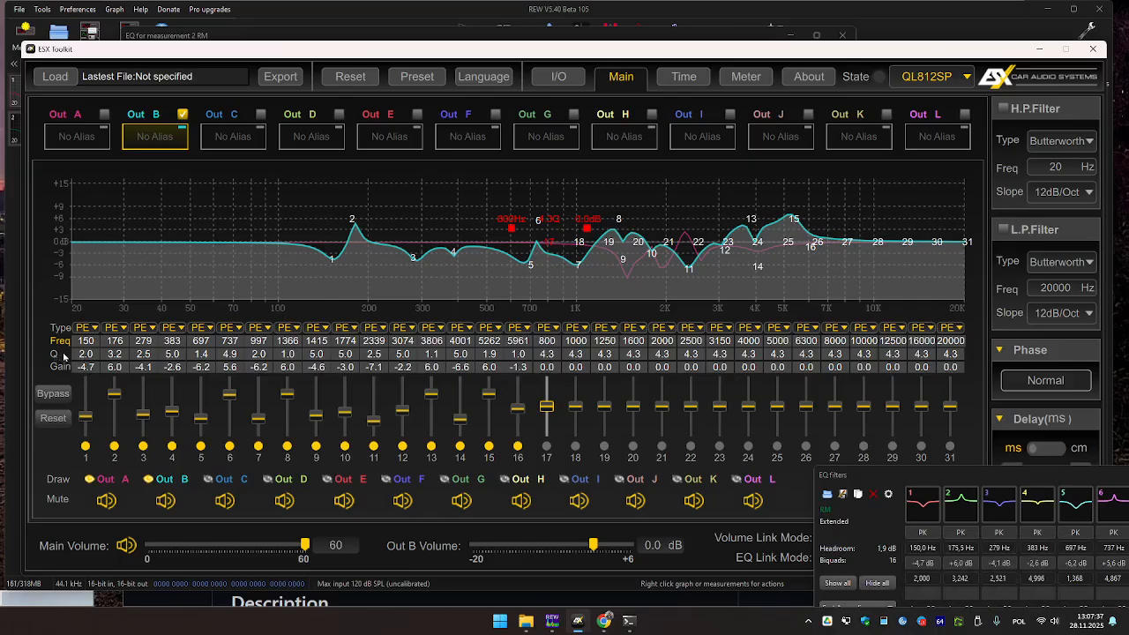
Bring up the assistant's GitHub repository and scroll down through the README.
{"action": "left_click", "coordinate": [608, 622]}
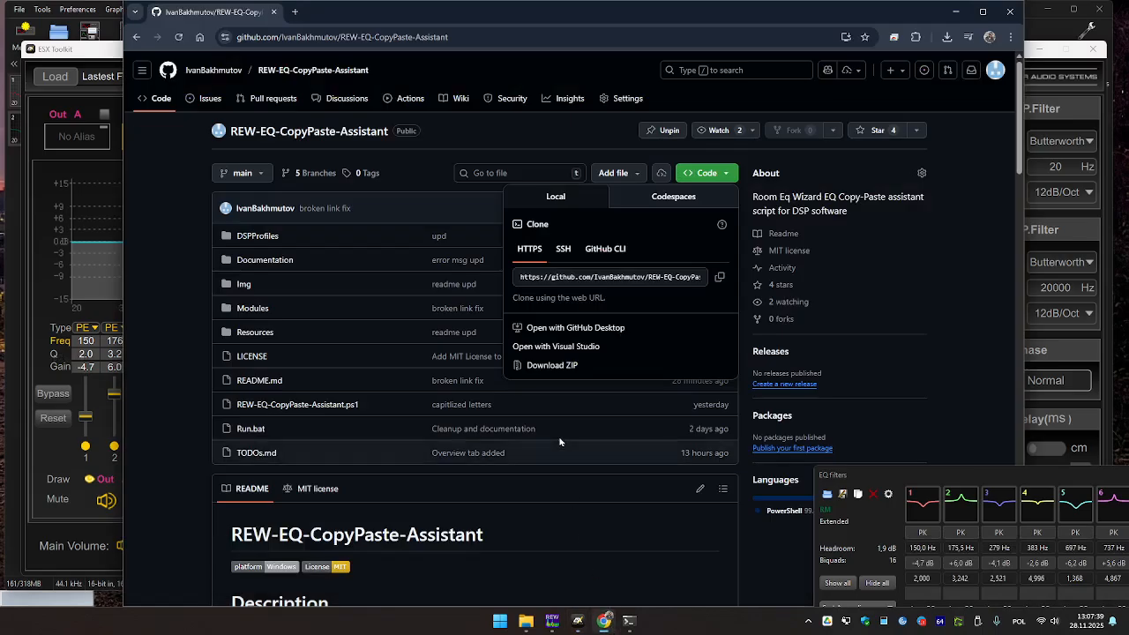
{"action": "scroll", "coordinate": [444, 361], "scroll_direction": "down", "scroll_amount": 1}
{"action": "scroll", "coordinate": [443, 361], "scroll_direction": "down", "scroll_amount": 13}
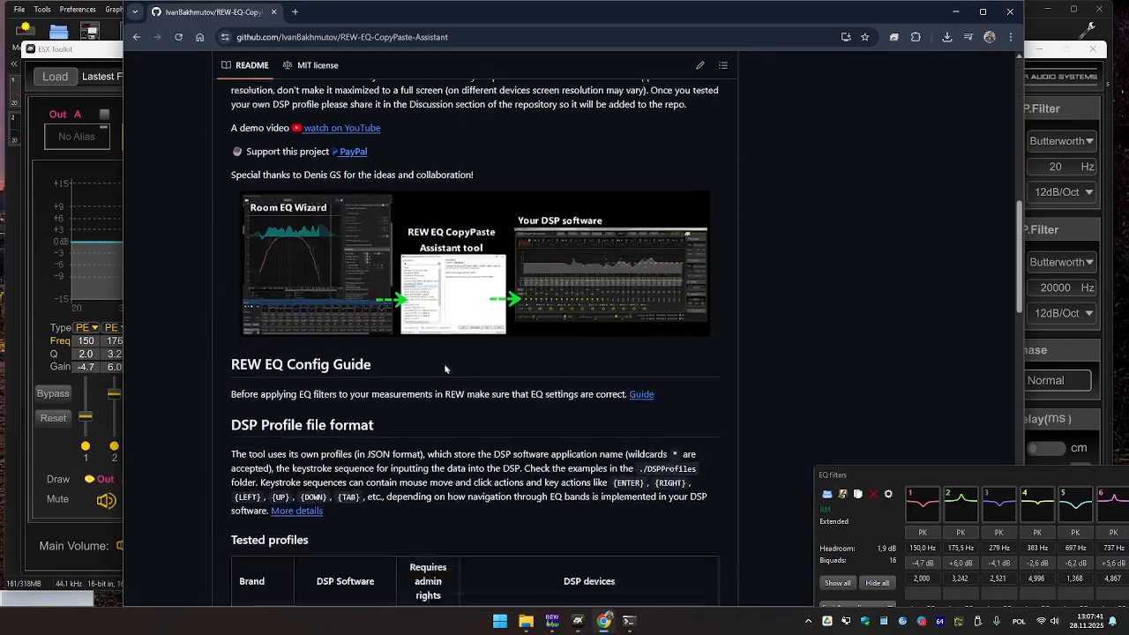
{"action": "scroll", "coordinate": [428, 369], "scroll_direction": "down", "scroll_amount": 6}
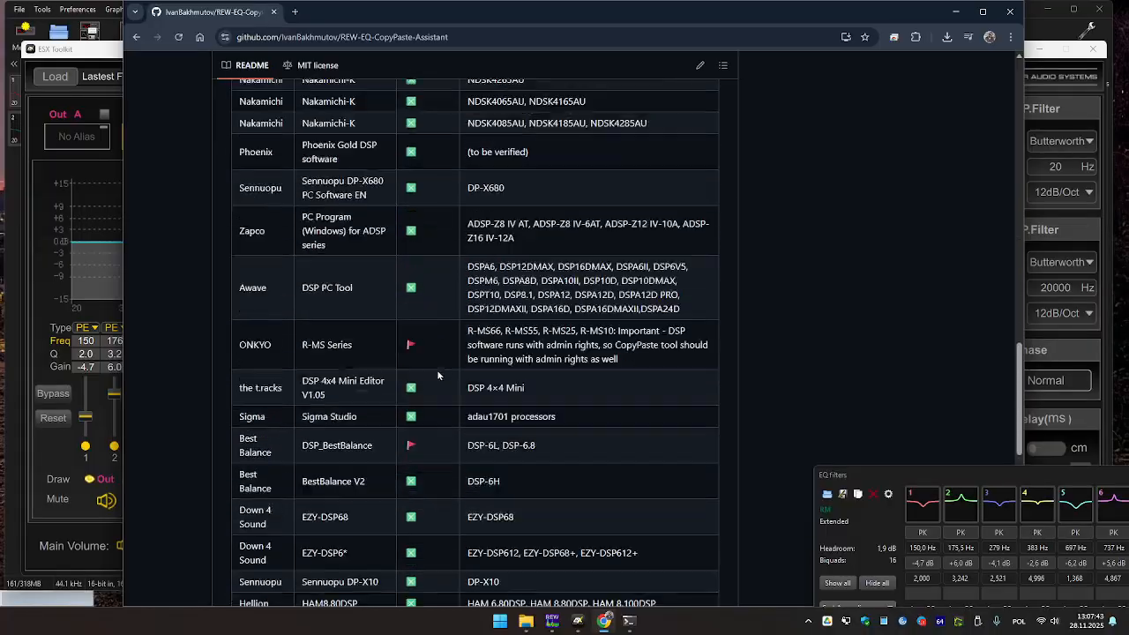
{"action": "scroll", "coordinate": [440, 374], "scroll_direction": "down", "scroll_amount": 3}
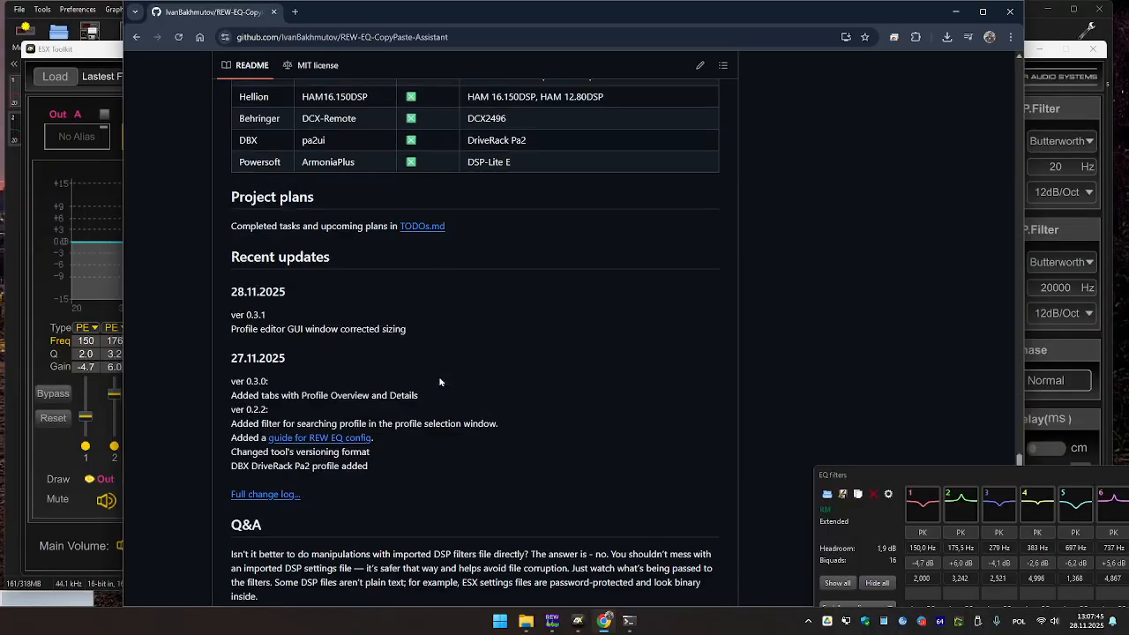
{"action": "scroll", "coordinate": [446, 370], "scroll_direction": "up", "scroll_amount": 12}
{"action": "scroll", "coordinate": [635, 261], "scroll_direction": "up", "scroll_amount": 10}
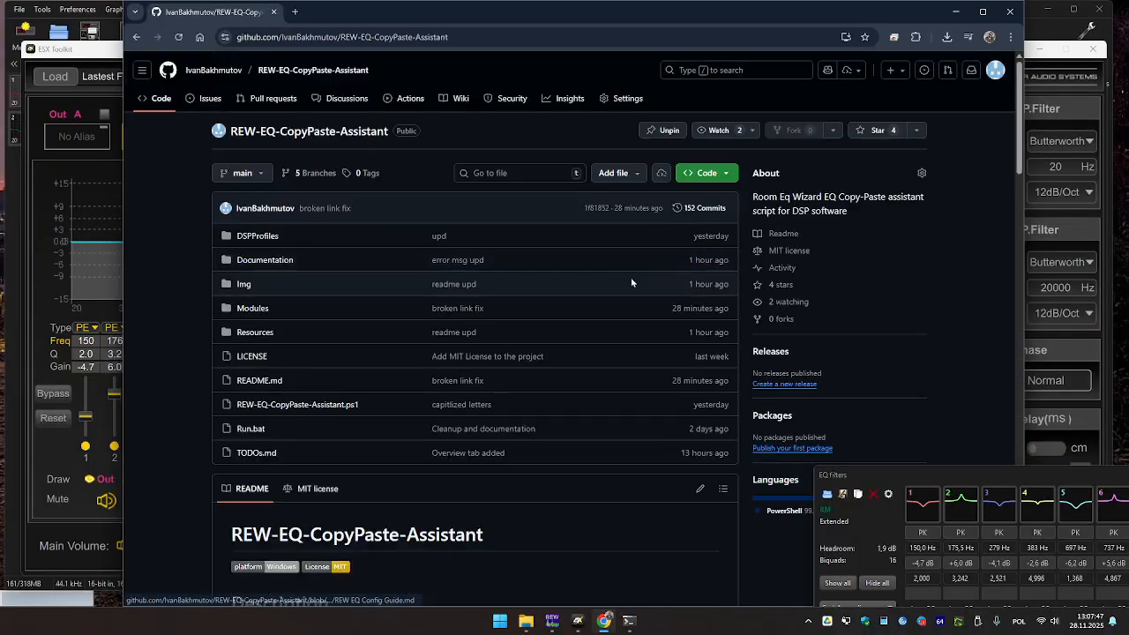
{"action": "scroll", "coordinate": [630, 277], "scroll_direction": "down", "scroll_amount": 4}
{"action": "scroll", "coordinate": [530, 341], "scroll_direction": "up", "scroll_amount": 5}
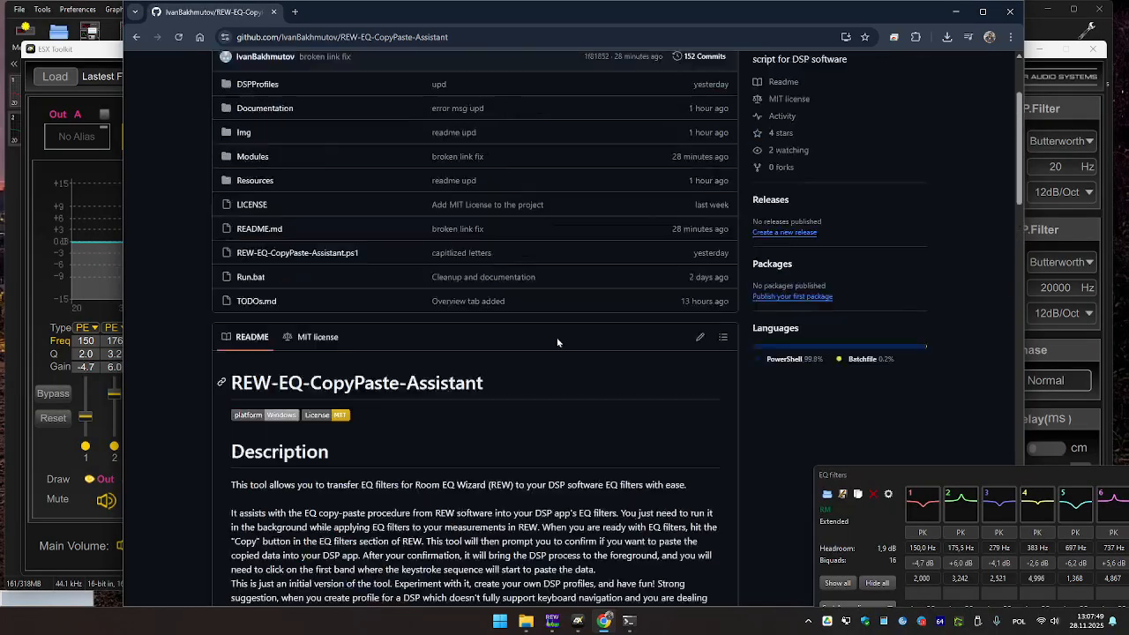
{"action": "scroll", "coordinate": [556, 336], "scroll_direction": "down", "scroll_amount": 8}
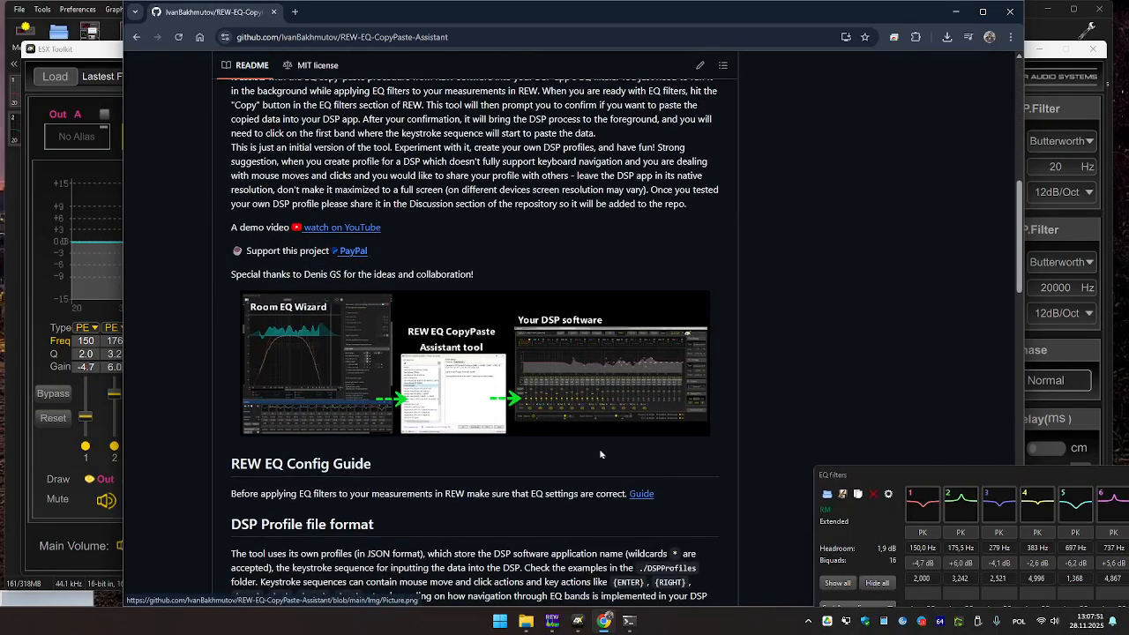
Open the REW EQ Config Guide and scroll to the ESX Toolkit D68SP example settings.
{"action": "left_click", "coordinate": [642, 496]}
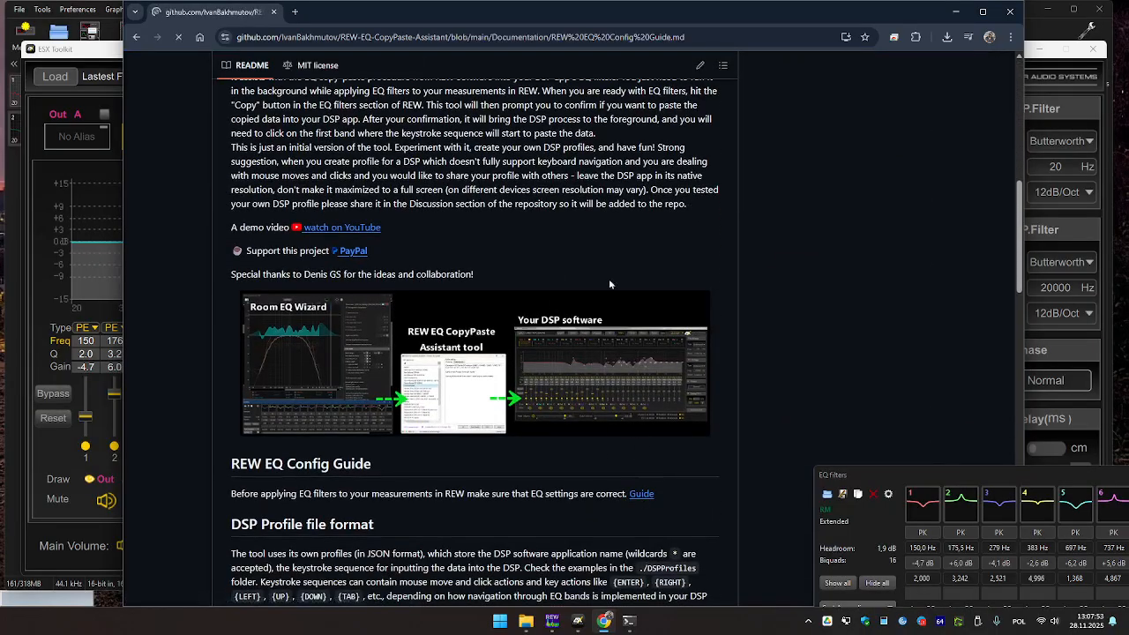
{"action": "scroll", "coordinate": [616, 311], "scroll_direction": "down", "scroll_amount": 1}
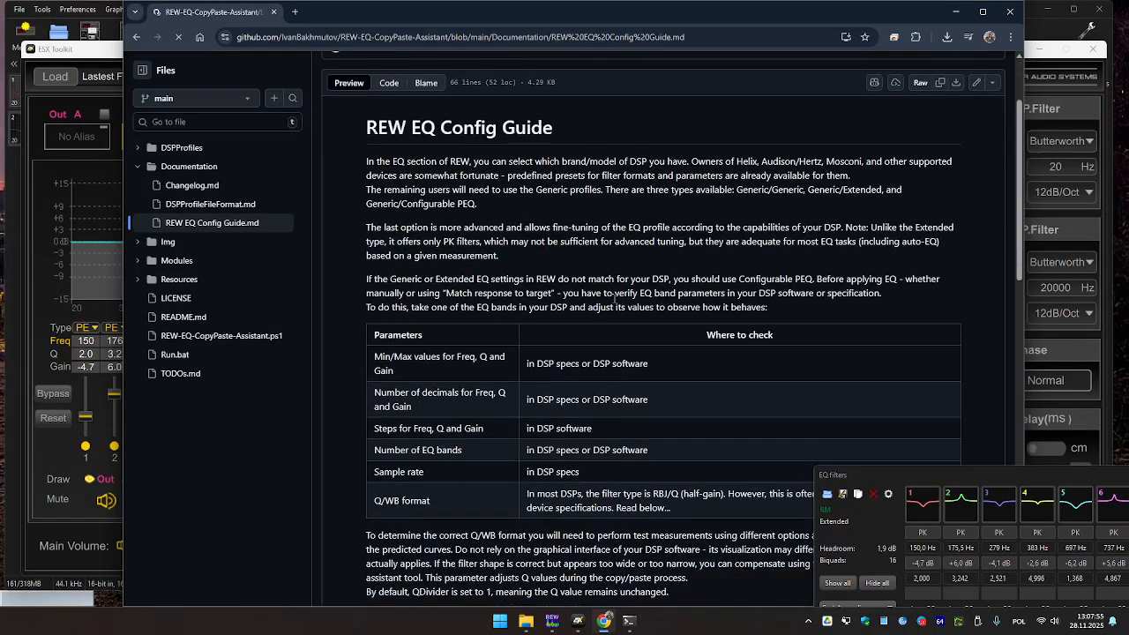
{"action": "left_click_drag", "start_coordinate": [386, 141], "coordinate": [656, 326]}
{"action": "left_click", "coordinate": [656, 325]}
{"action": "scroll", "coordinate": [598, 386], "scroll_direction": "down", "scroll_amount": 5}
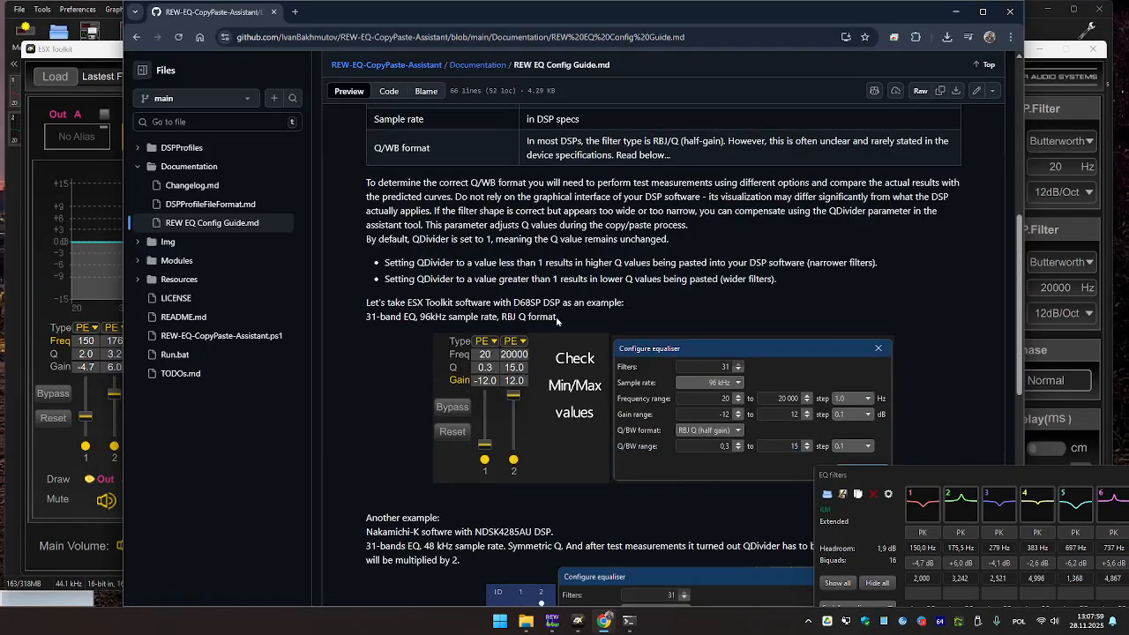
{"action": "scroll", "coordinate": [591, 333], "scroll_direction": "down", "scroll_amount": 1}
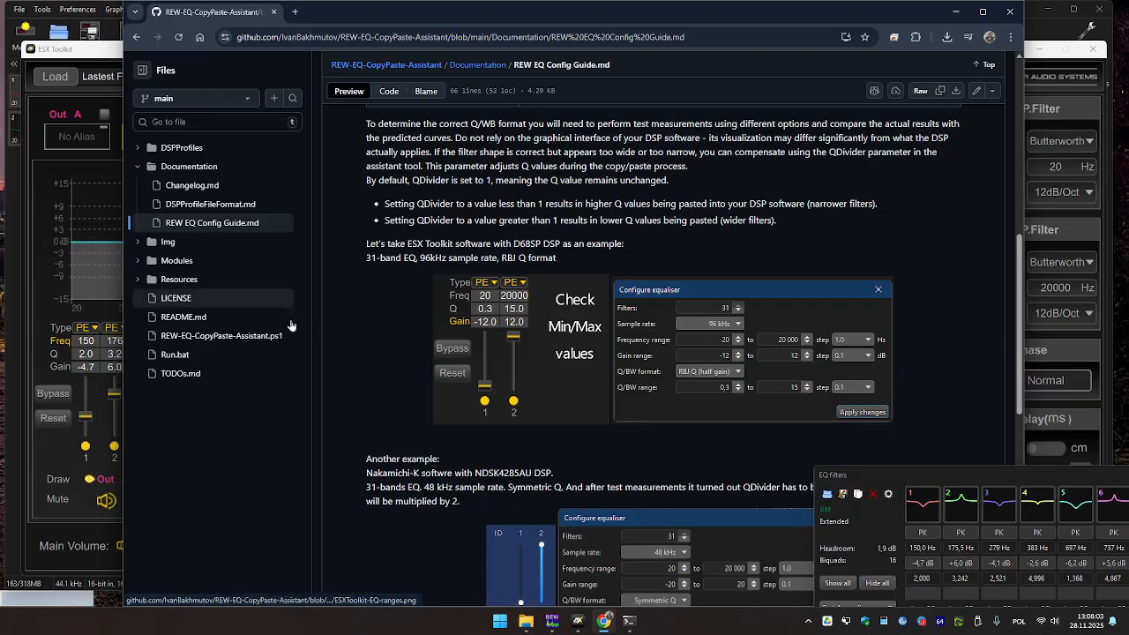
{"action": "mouse_move", "coordinate": [560, 623]}
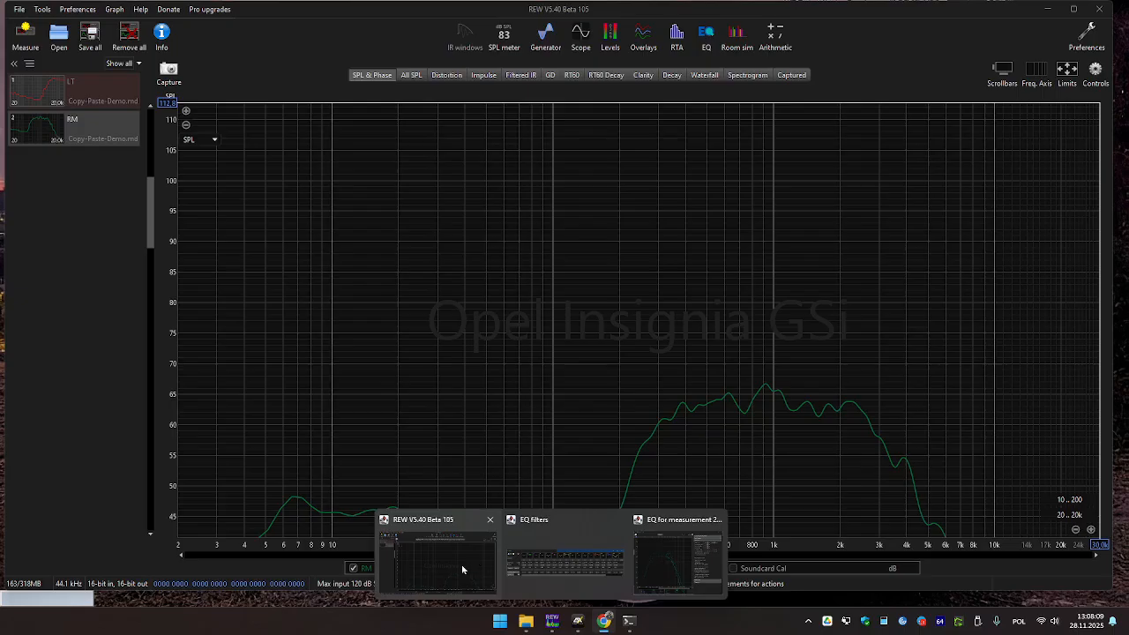
Set REW's default equaliser frequency step to 1.0, keeping the RBJ Q (half gain) Q/BW format.
{"action": "left_click", "coordinate": [462, 569]}
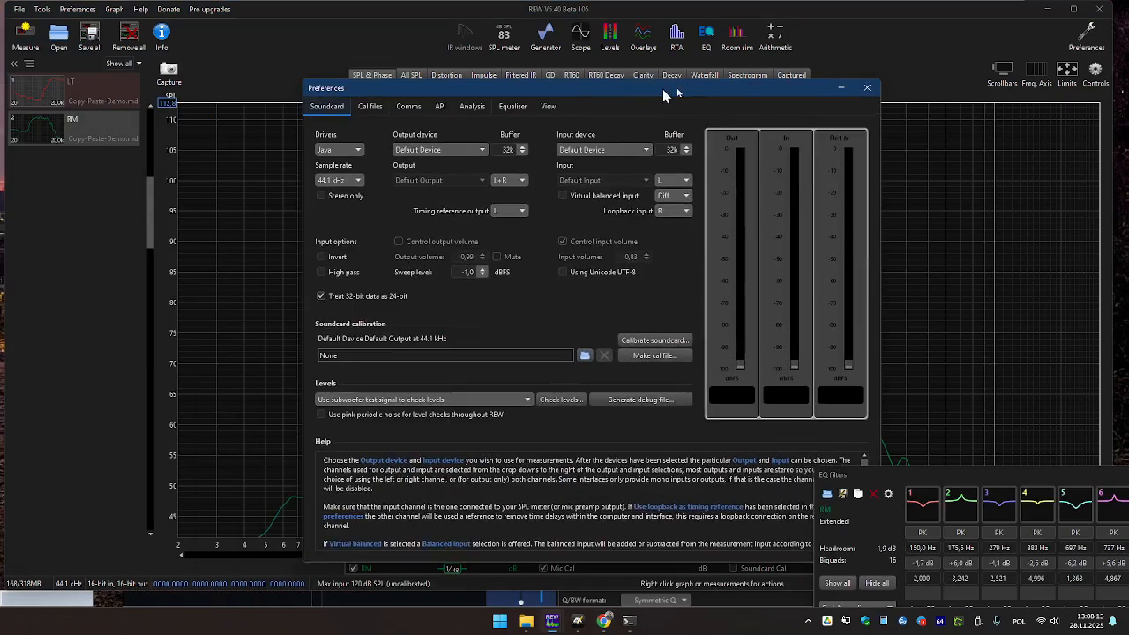
{"action": "left_click", "coordinate": [537, 106]}
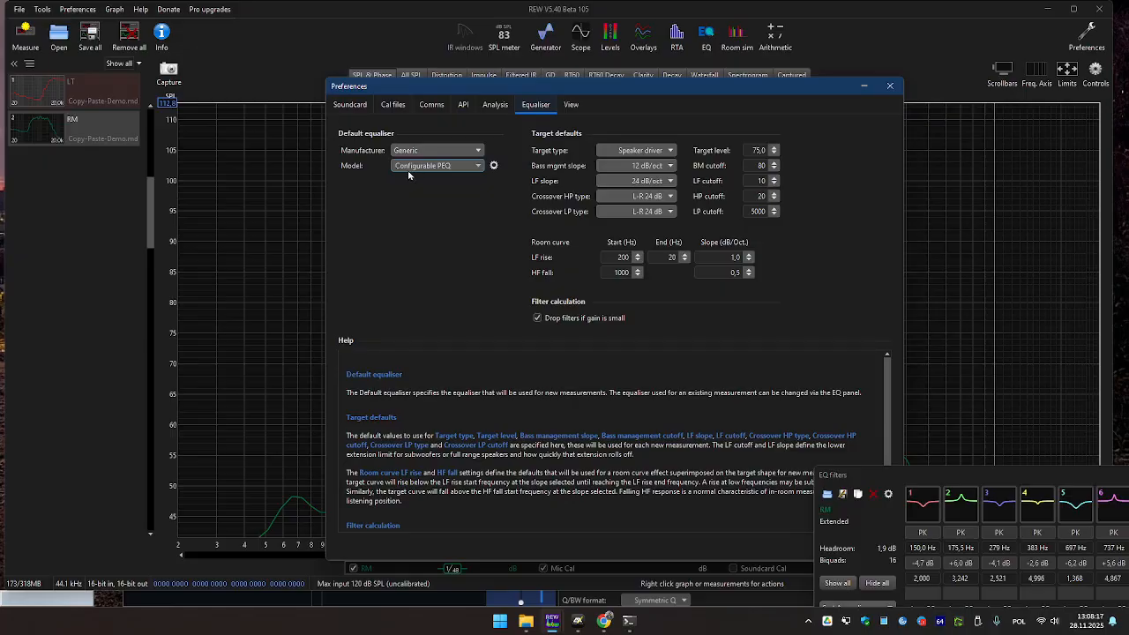
{"action": "left_click", "coordinate": [494, 165]}
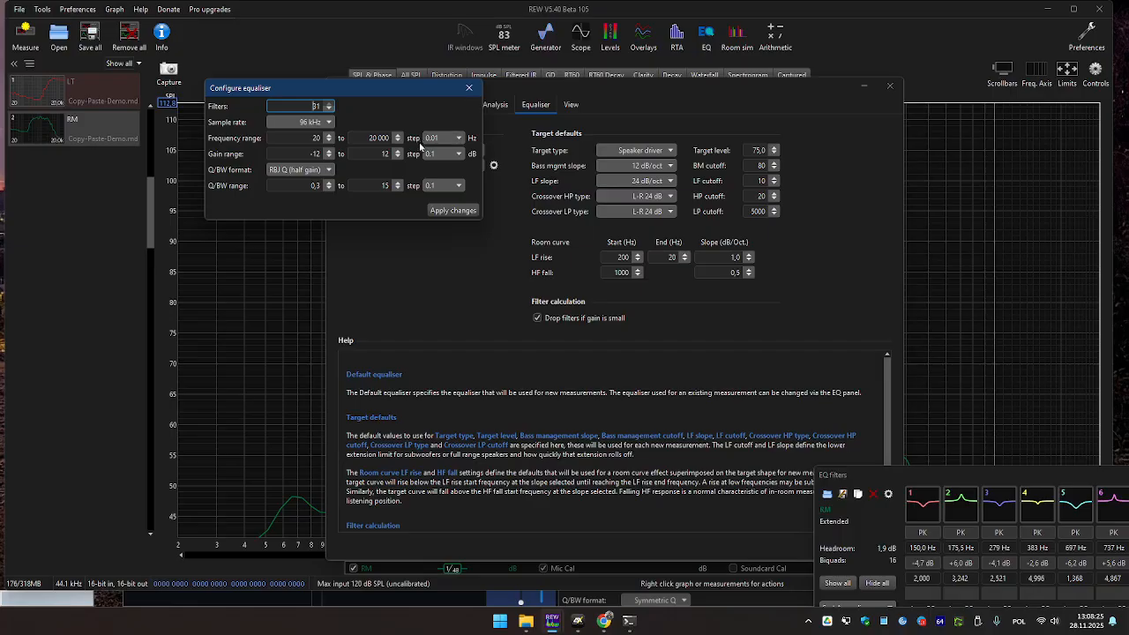
{"action": "left_click", "coordinate": [445, 138]}
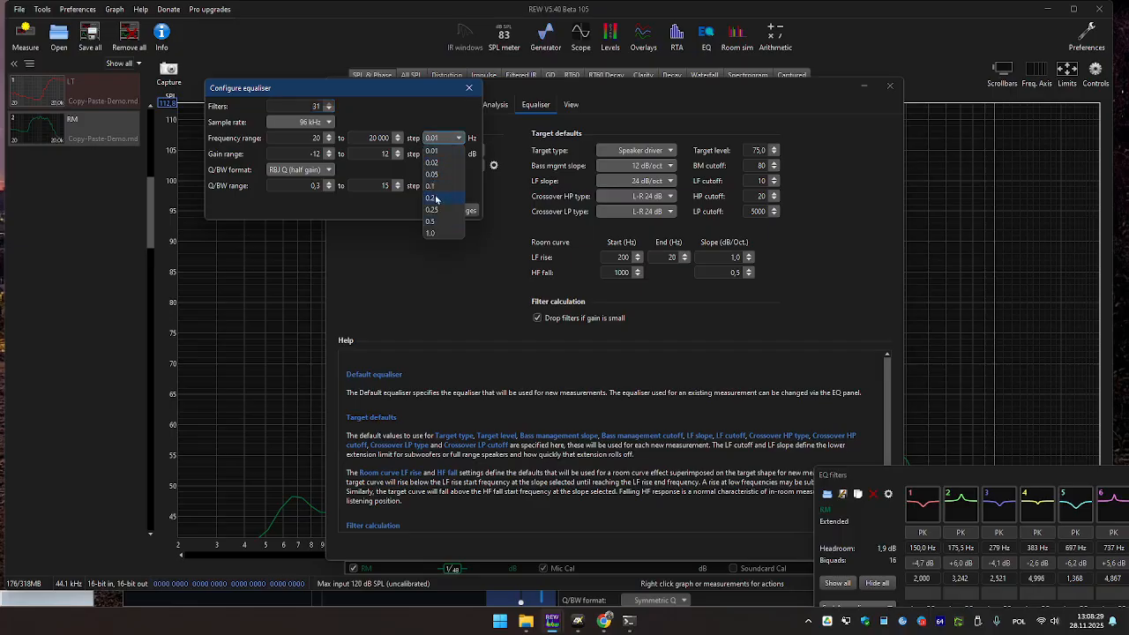
{"action": "left_click", "coordinate": [432, 234]}
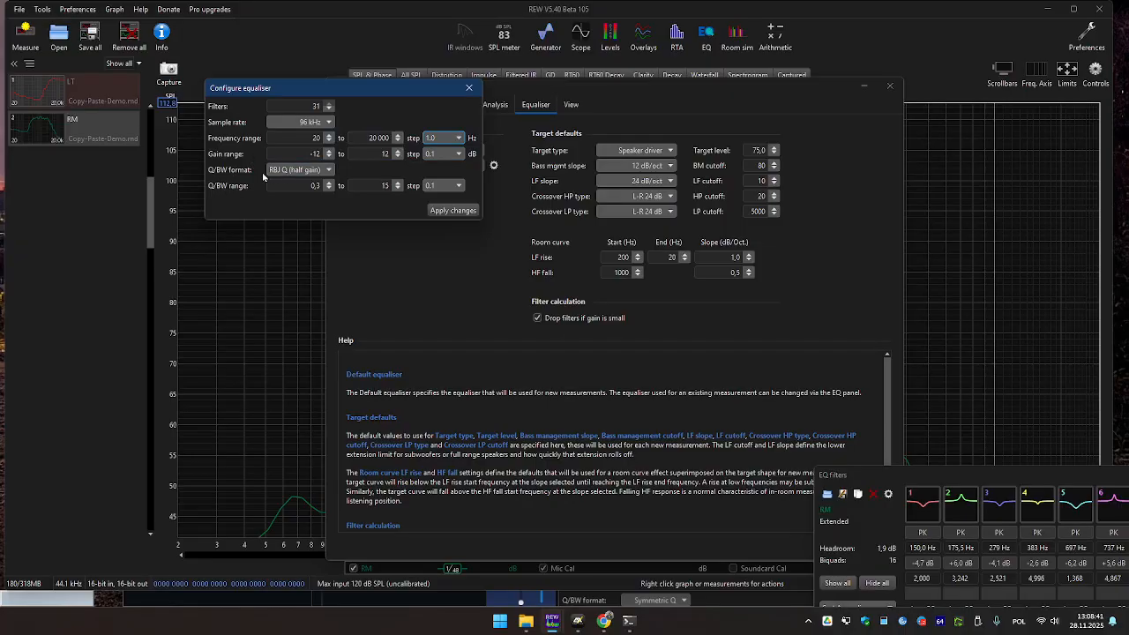
{"action": "left_click", "coordinate": [324, 172]}
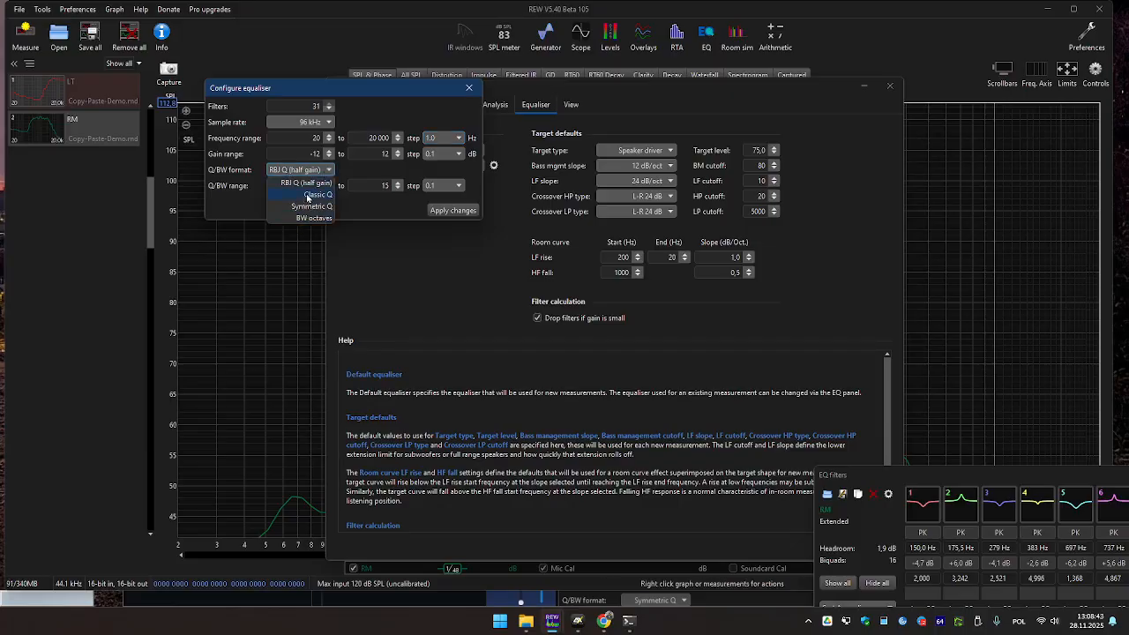
{"action": "left_click", "coordinate": [241, 194]}
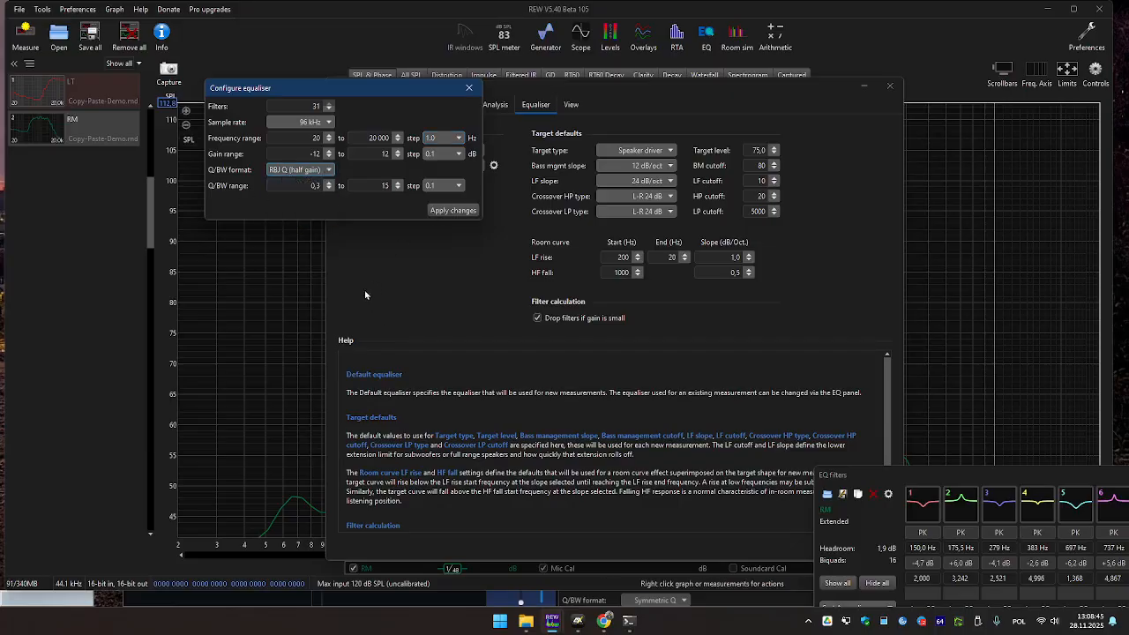
Return to the REW EQ Config Guide page in Chrome and scroll through it.
{"action": "mouse_move", "coordinate": [607, 628]}
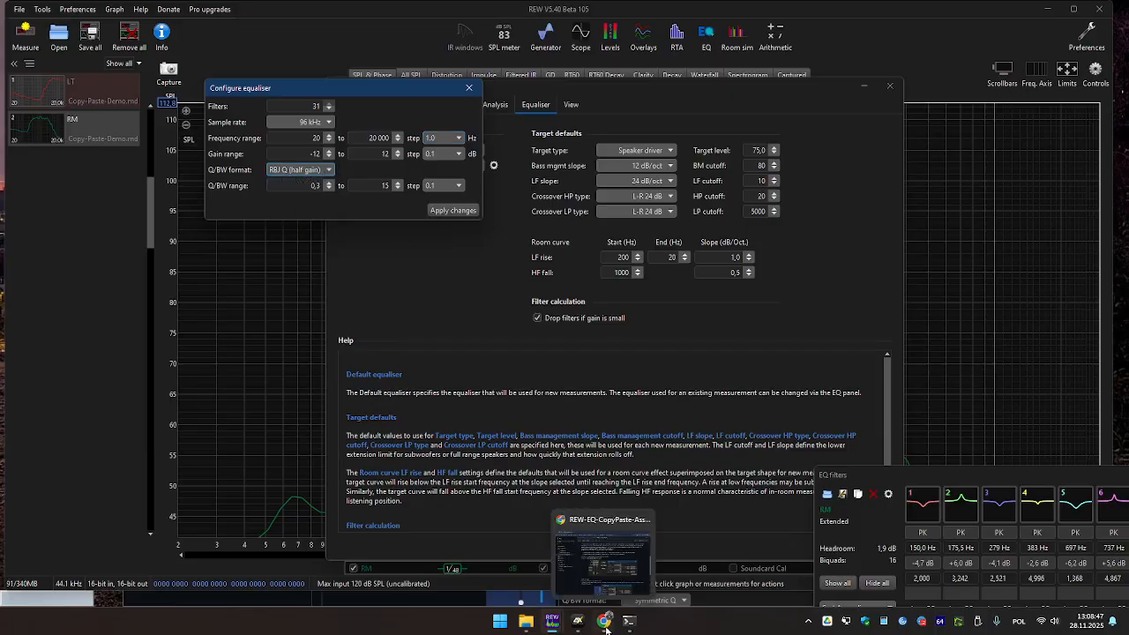
{"action": "left_click", "coordinate": [606, 628]}
{"action": "scroll", "coordinate": [628, 385], "scroll_direction": "down", "scroll_amount": 5}
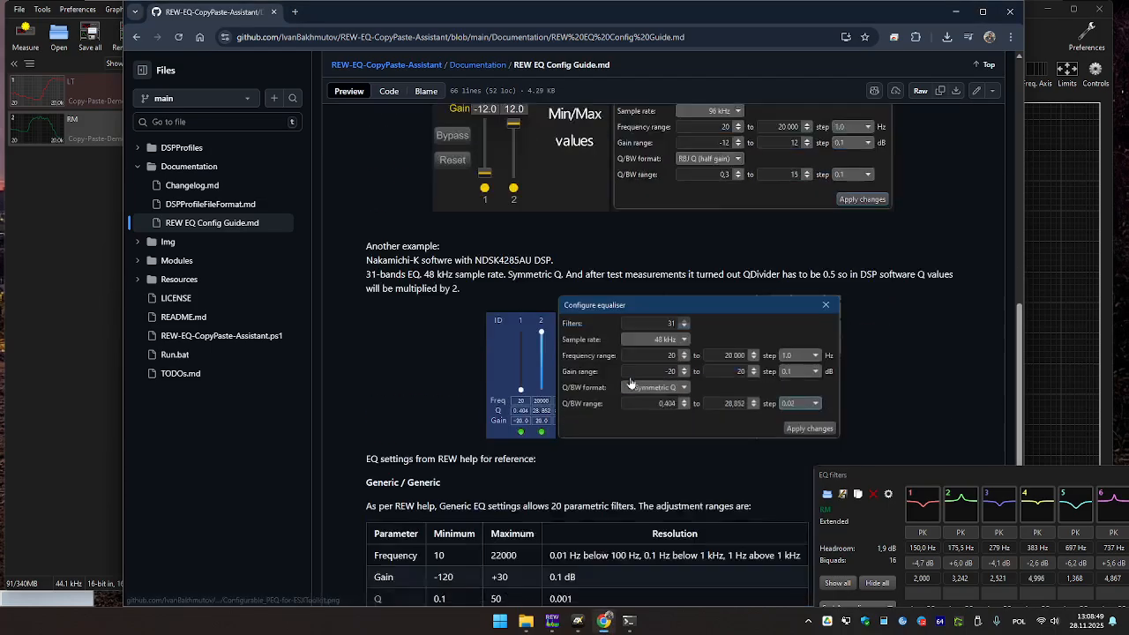
{"action": "scroll", "coordinate": [631, 381], "scroll_direction": "down", "scroll_amount": 3}
{"action": "scroll", "coordinate": [633, 376], "scroll_direction": "up", "scroll_amount": 6}
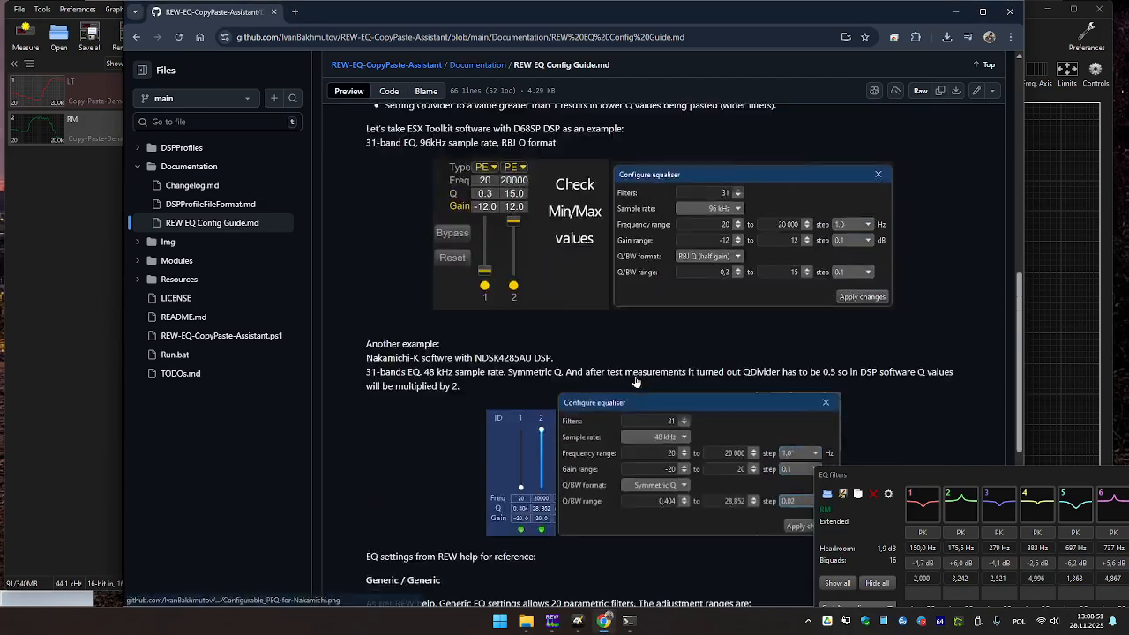
{"action": "scroll", "coordinate": [691, 342], "scroll_direction": "up", "scroll_amount": 4}
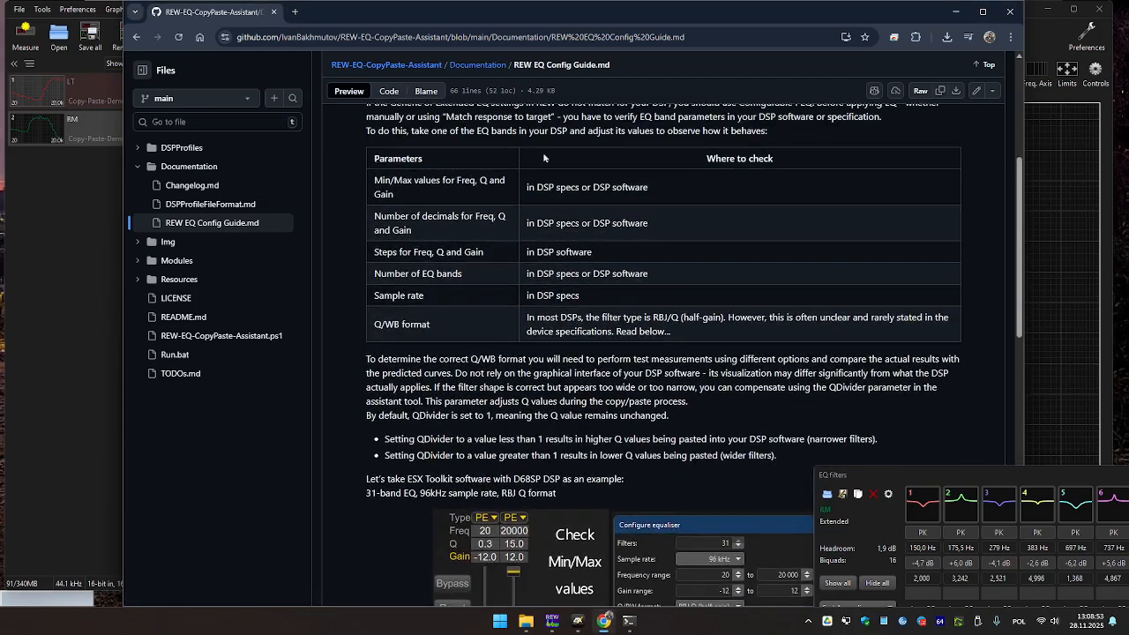
Go to the REW-EQ-CopyPaste-Assistant repository main page and scroll to the Tested profiles table.
{"action": "left_click", "coordinate": [398, 68]}
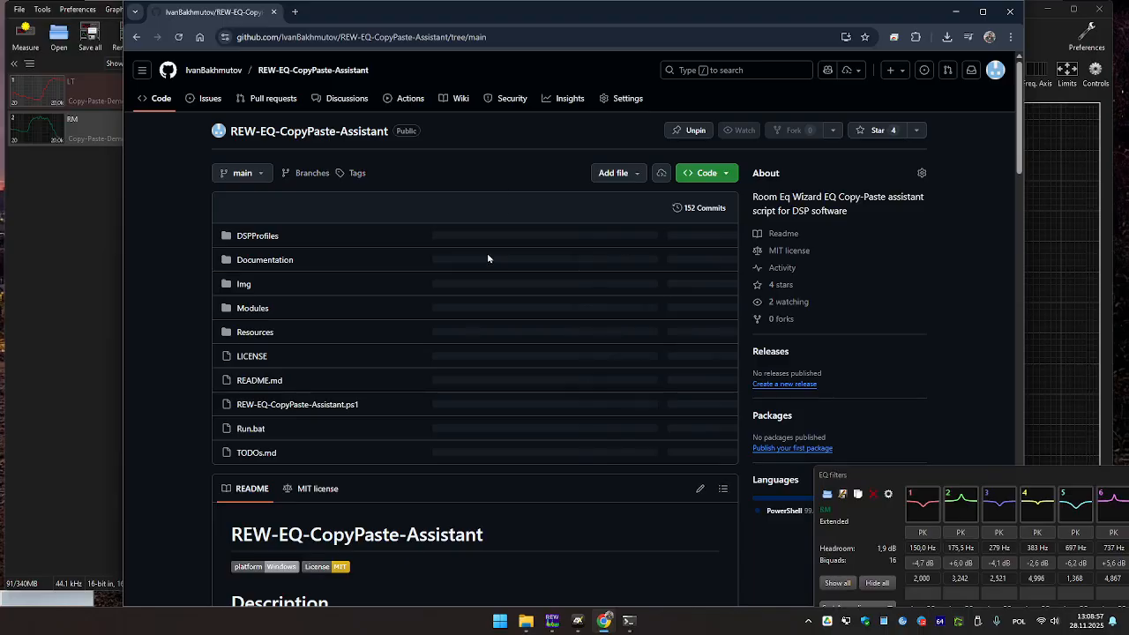
{"action": "scroll", "coordinate": [487, 257], "scroll_direction": "down", "scroll_amount": 7}
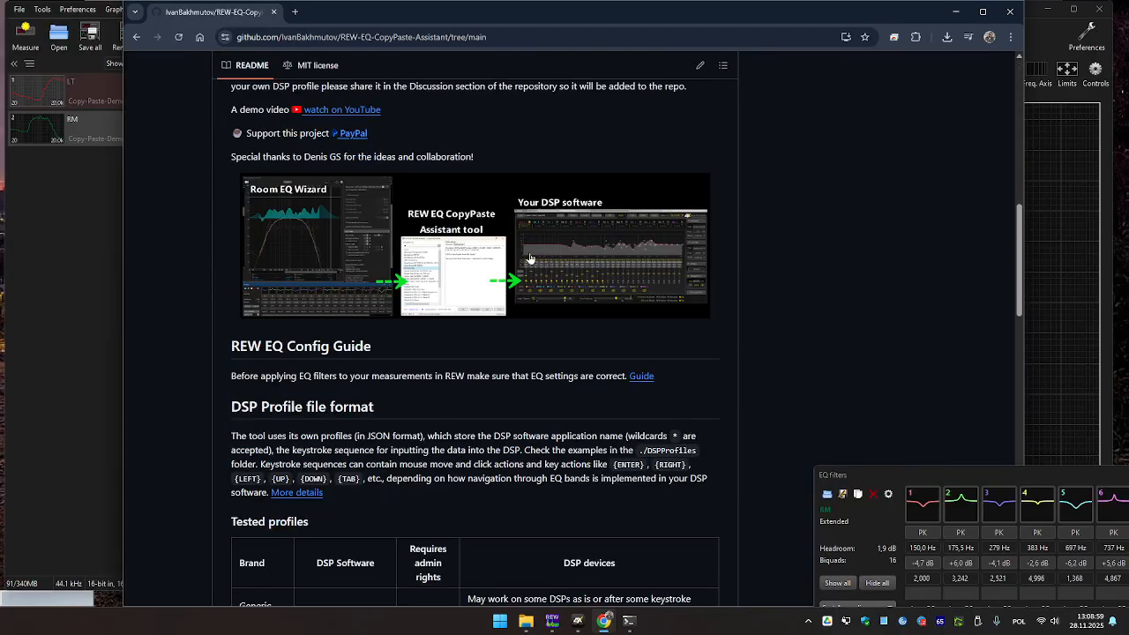
{"action": "scroll", "coordinate": [547, 257], "scroll_direction": "down", "scroll_amount": 5}
{"action": "left_click_drag", "start_coordinate": [256, 205], "coordinate": [338, 273]}
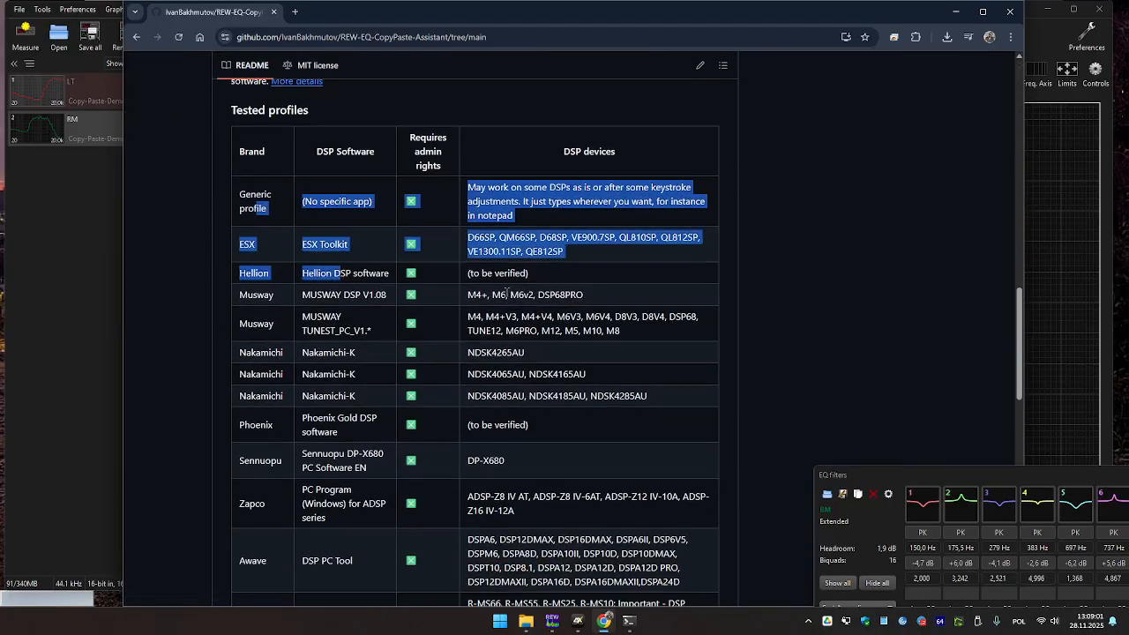
{"action": "scroll", "coordinate": [582, 308], "scroll_direction": "down", "scroll_amount": 1}
{"action": "left_click", "coordinate": [621, 313]}
Highlight the Musway entries: MUSWAY TUNEST_PC_V1.*, M6, and M6V3, M6V4.
{"action": "left_click_drag", "start_coordinate": [606, 90], "coordinate": [575, 92]}
{"action": "left_click_drag", "start_coordinate": [620, 270], "coordinate": [536, 262]}
{"action": "left_click_drag", "start_coordinate": [278, 271], "coordinate": [257, 266]}
{"action": "left_click_drag", "start_coordinate": [371, 273], "coordinate": [302, 258]}
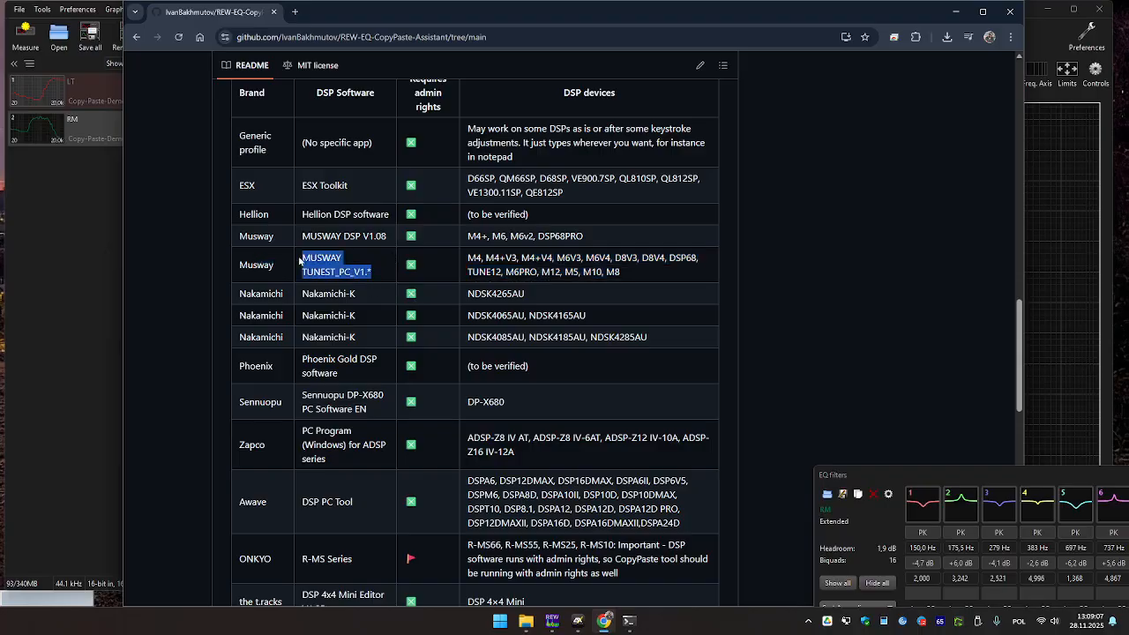
{"action": "scroll", "coordinate": [490, 291], "scroll_direction": "down", "scroll_amount": 2}
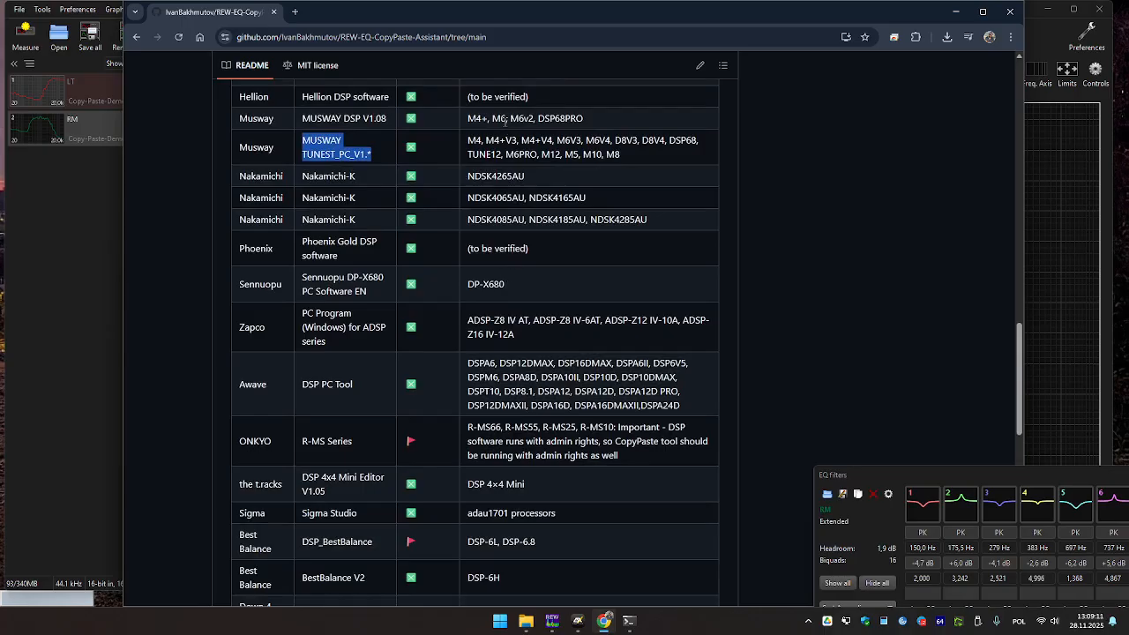
{"action": "left_click_drag", "start_coordinate": [508, 118], "coordinate": [493, 118]}
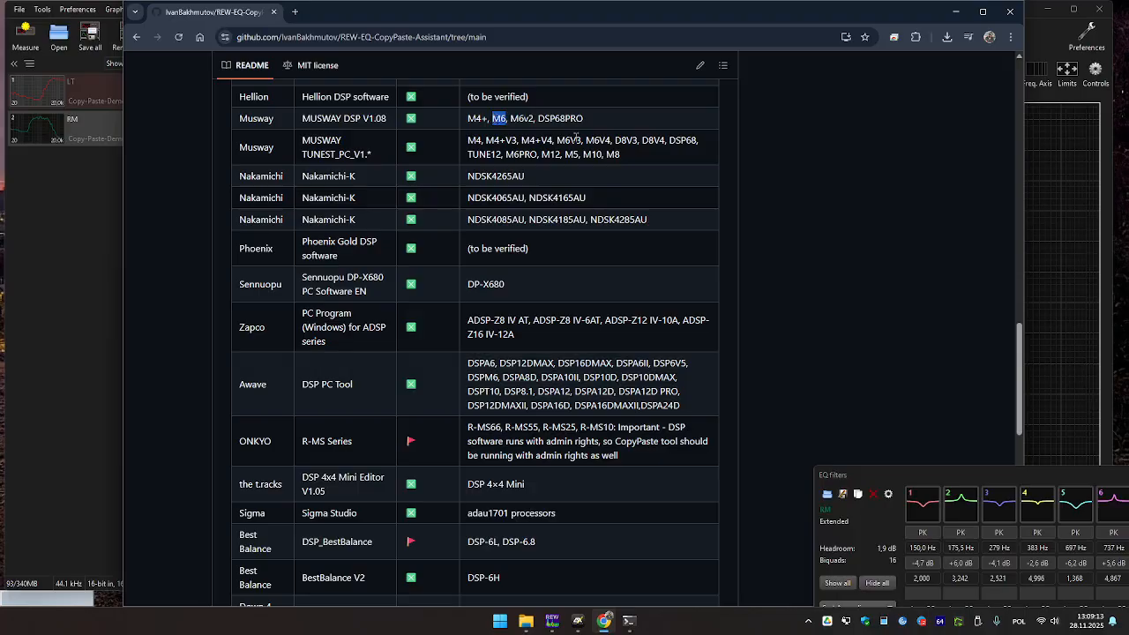
{"action": "left_click_drag", "start_coordinate": [610, 142], "coordinate": [557, 141]}
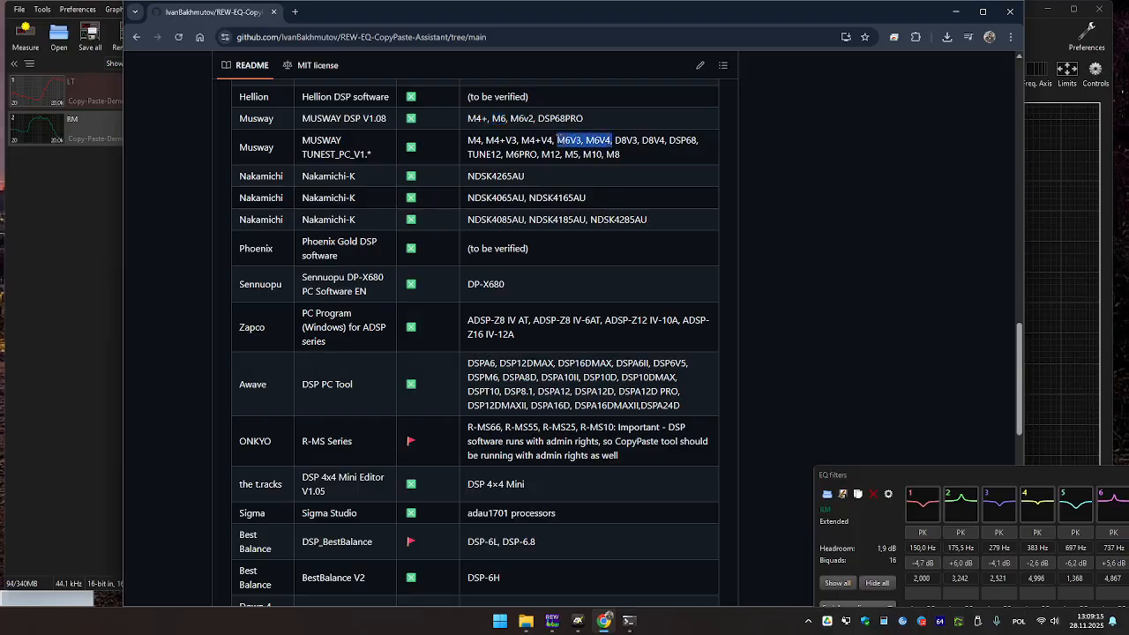
{"action": "left_click_drag", "start_coordinate": [356, 161], "coordinate": [250, 118]}
{"action": "left_click", "coordinate": [277, 141]}
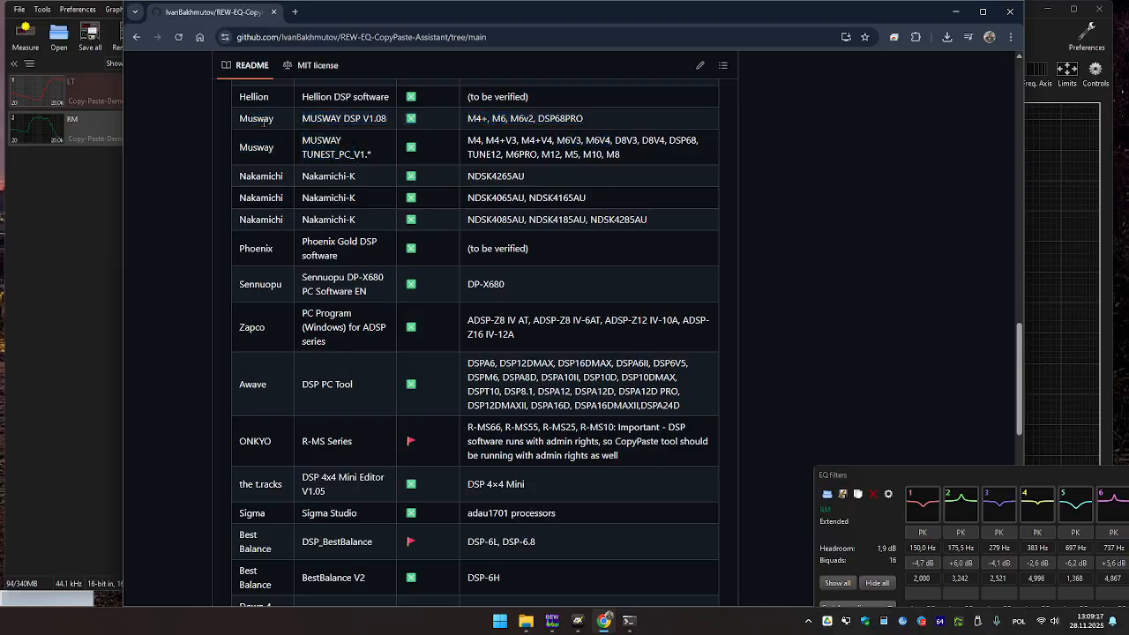
{"action": "scroll", "coordinate": [530, 367], "scroll_direction": "down", "scroll_amount": 1}
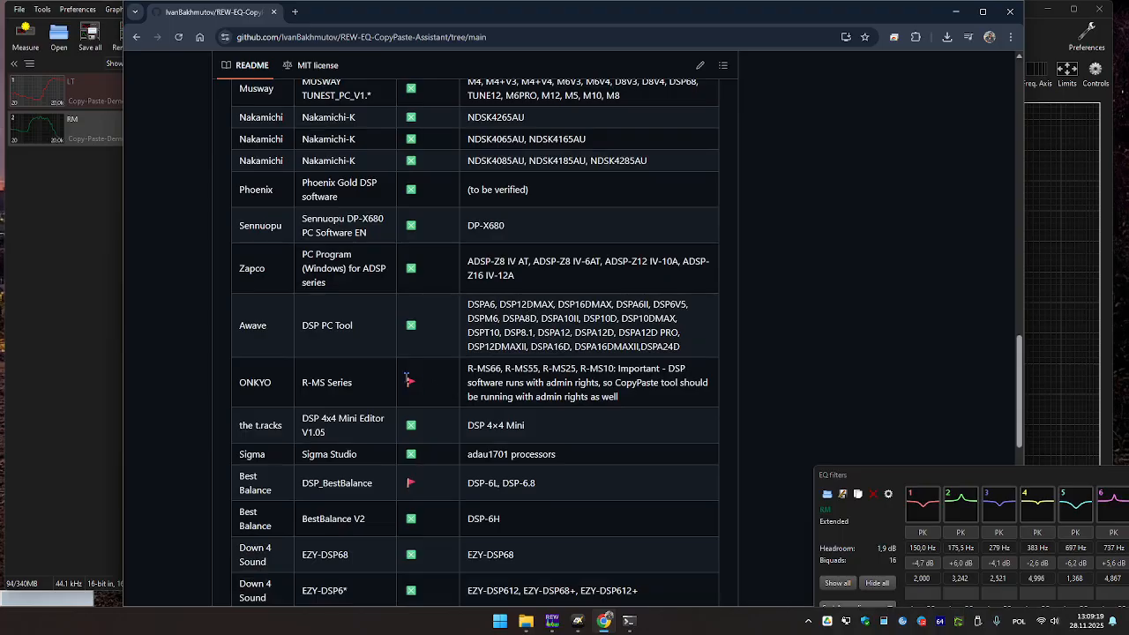
Point out the ONKYO red flag, Best Balance, and the Behringer, DBX and Powersoft rows.
{"action": "left_click_drag", "start_coordinate": [419, 381], "coordinate": [401, 380]}
{"action": "left_click_drag", "start_coordinate": [271, 490], "coordinate": [240, 476]}
{"action": "scroll", "coordinate": [576, 456], "scroll_direction": "down", "scroll_amount": 3}
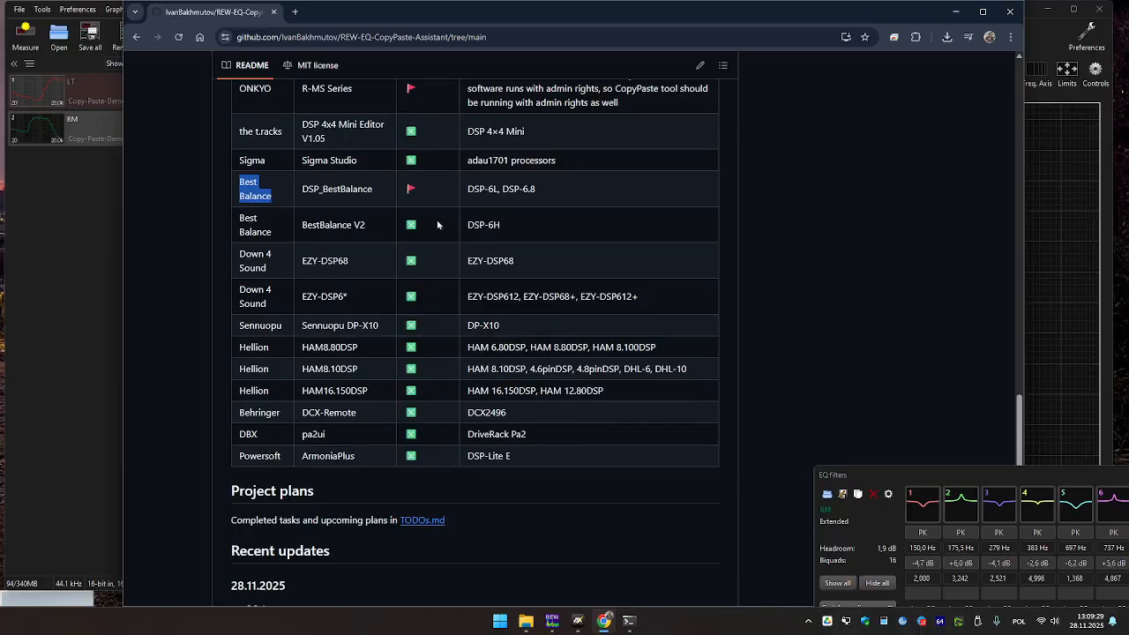
{"action": "left_click_drag", "start_coordinate": [540, 458], "coordinate": [230, 415]}
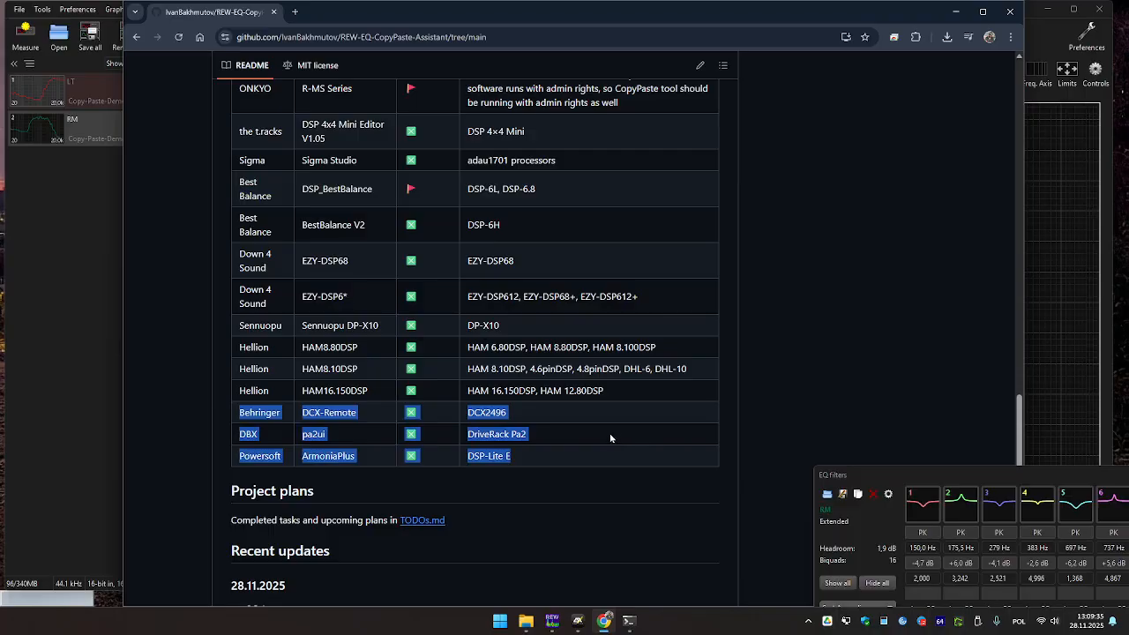
{"action": "left_click", "coordinate": [560, 443]}
{"action": "left_click_drag", "start_coordinate": [523, 456], "coordinate": [244, 416]}
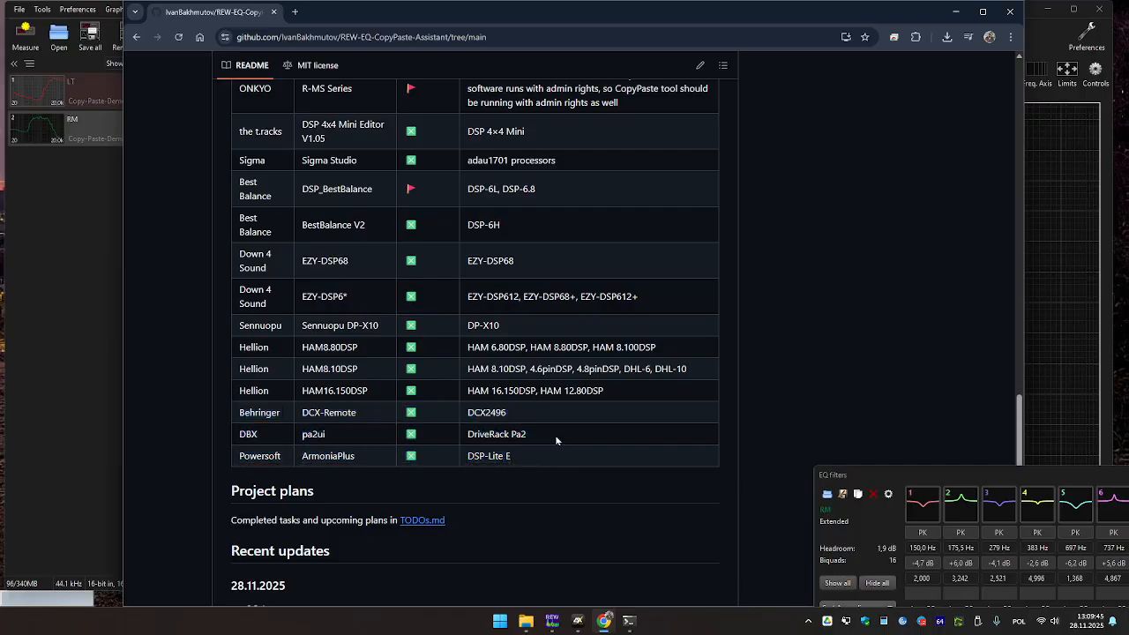
{"action": "left_click", "coordinate": [610, 443]}
Scroll to the end of the profiles table and back, then minimize the browser.
{"action": "scroll", "coordinate": [609, 442], "scroll_direction": "down", "scroll_amount": 1}
{"action": "scroll", "coordinate": [618, 435], "scroll_direction": "down", "scroll_amount": 4}
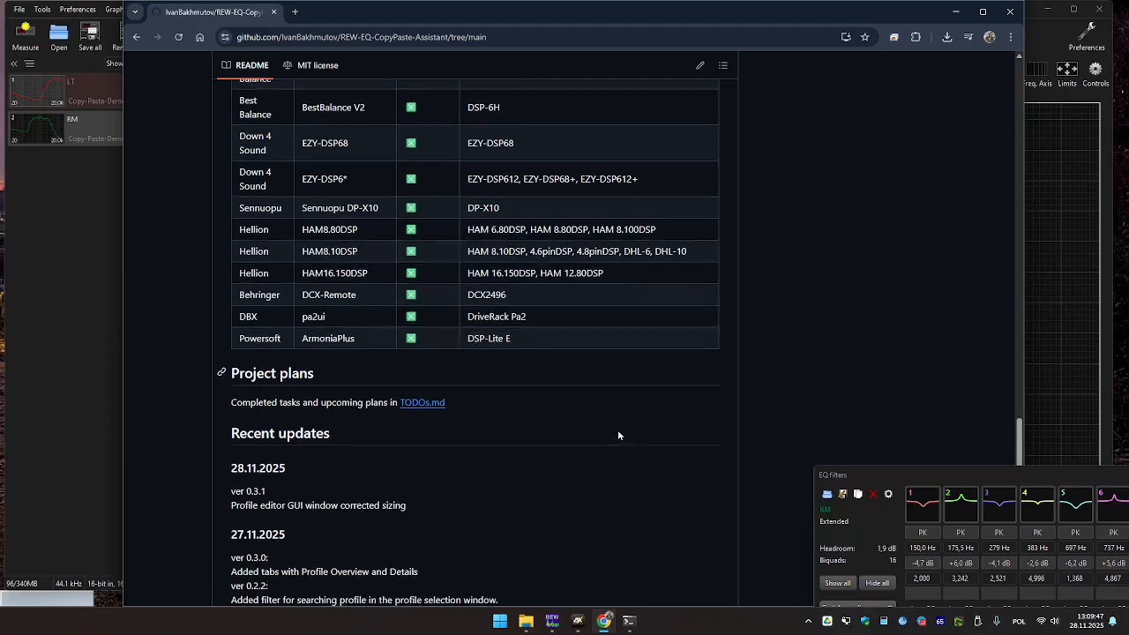
{"action": "scroll", "coordinate": [620, 431], "scroll_direction": "down", "scroll_amount": 3}
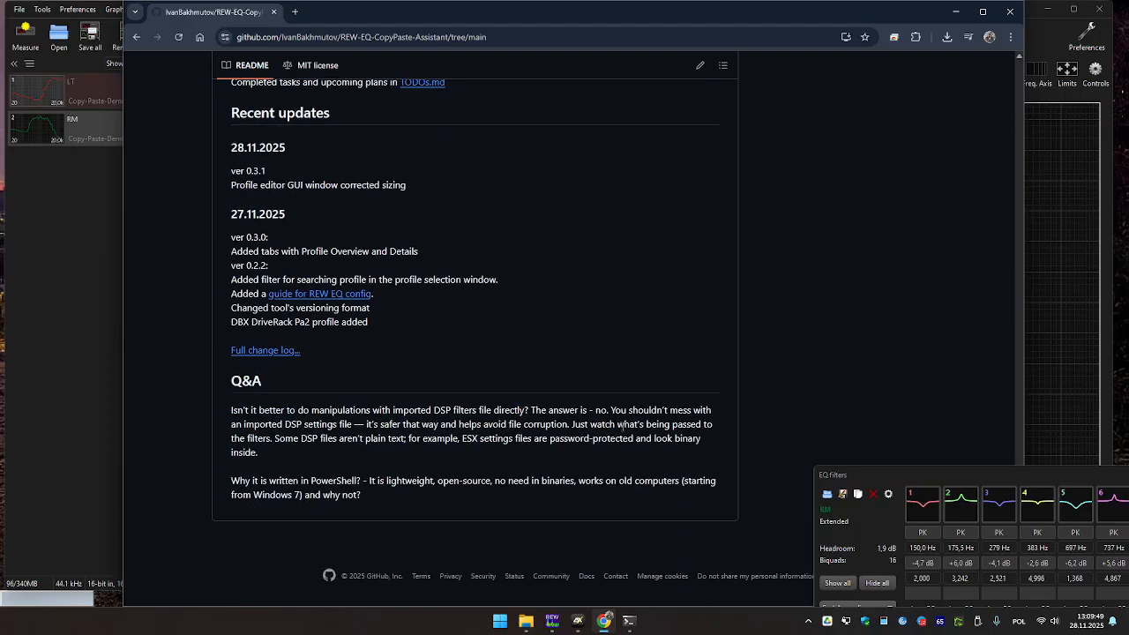
{"action": "scroll", "coordinate": [623, 426], "scroll_direction": "up", "scroll_amount": 15}
{"action": "scroll", "coordinate": [624, 424], "scroll_direction": "up", "scroll_amount": 10}
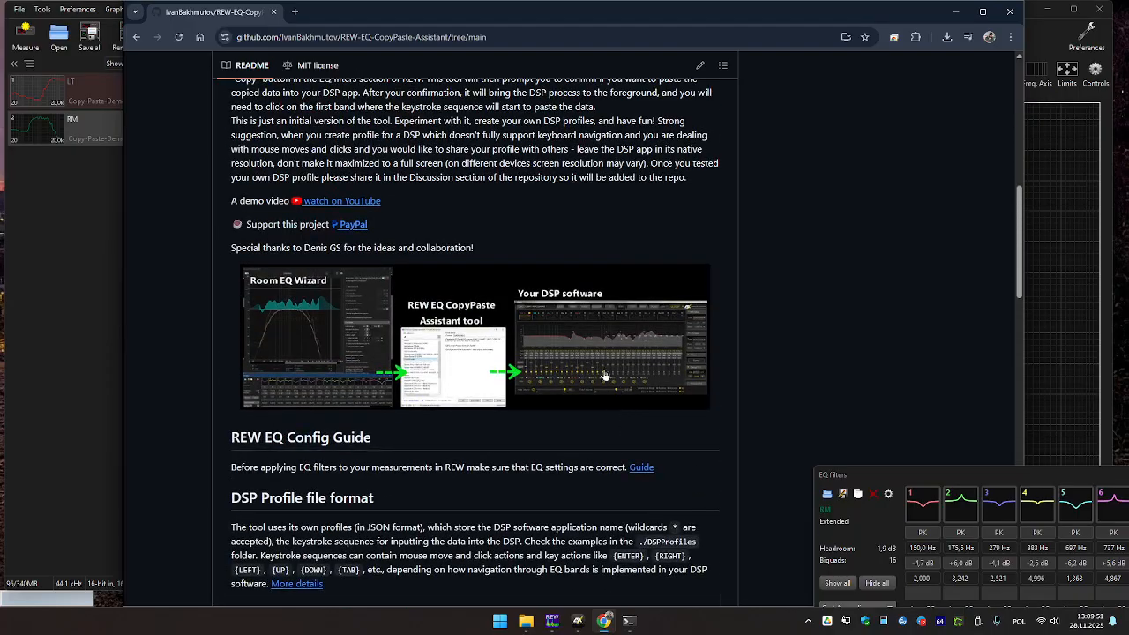
{"action": "left_click", "coordinate": [955, 11]}
Close the CopyPaste Assistant's console window and return to ESX Toolkit showing Out B's pasted bands.
{"action": "left_click", "coordinate": [629, 620]}
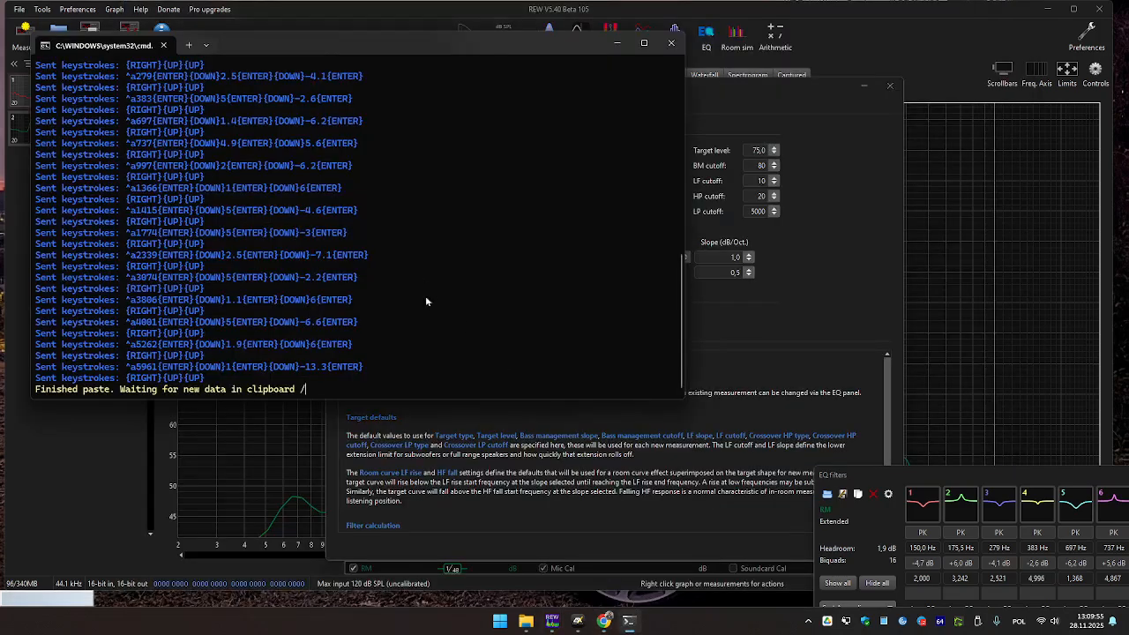
{"action": "scroll", "coordinate": [435, 318], "scroll_direction": "up", "scroll_amount": 2}
{"action": "scroll", "coordinate": [435, 315], "scroll_direction": "down", "scroll_amount": 2}
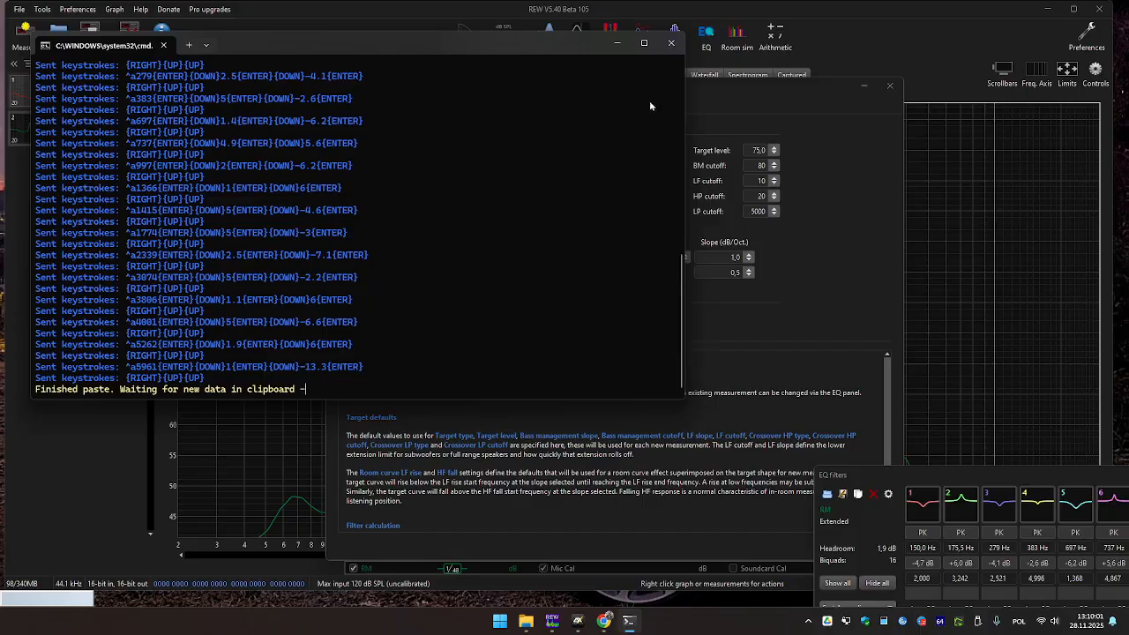
{"action": "left_click", "coordinate": [672, 44]}
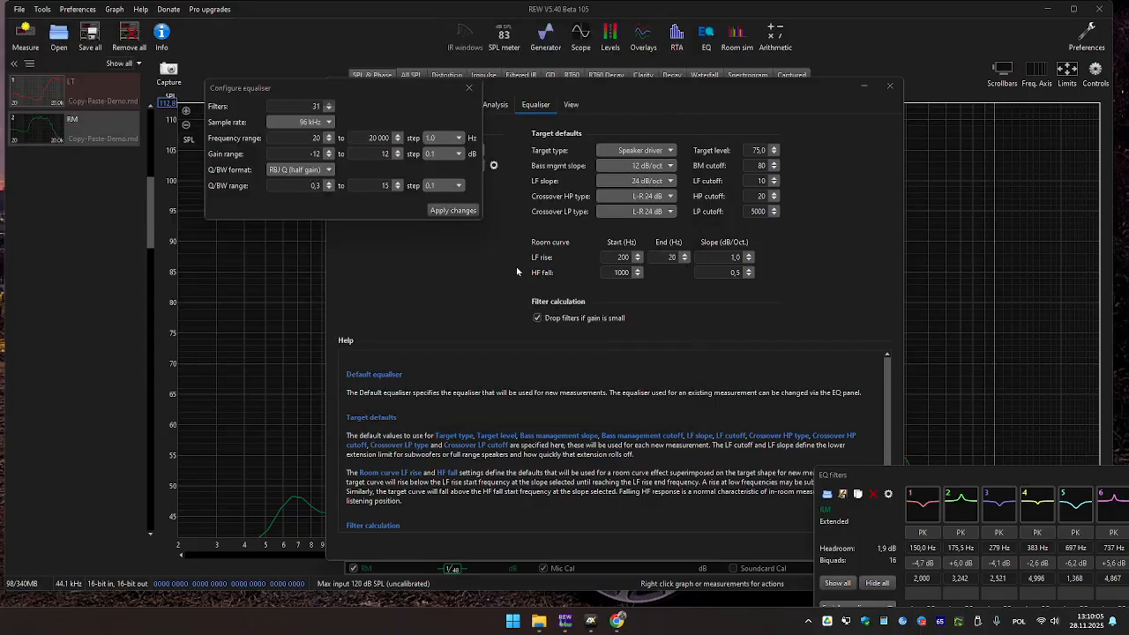
{"action": "left_click", "coordinate": [590, 621]}
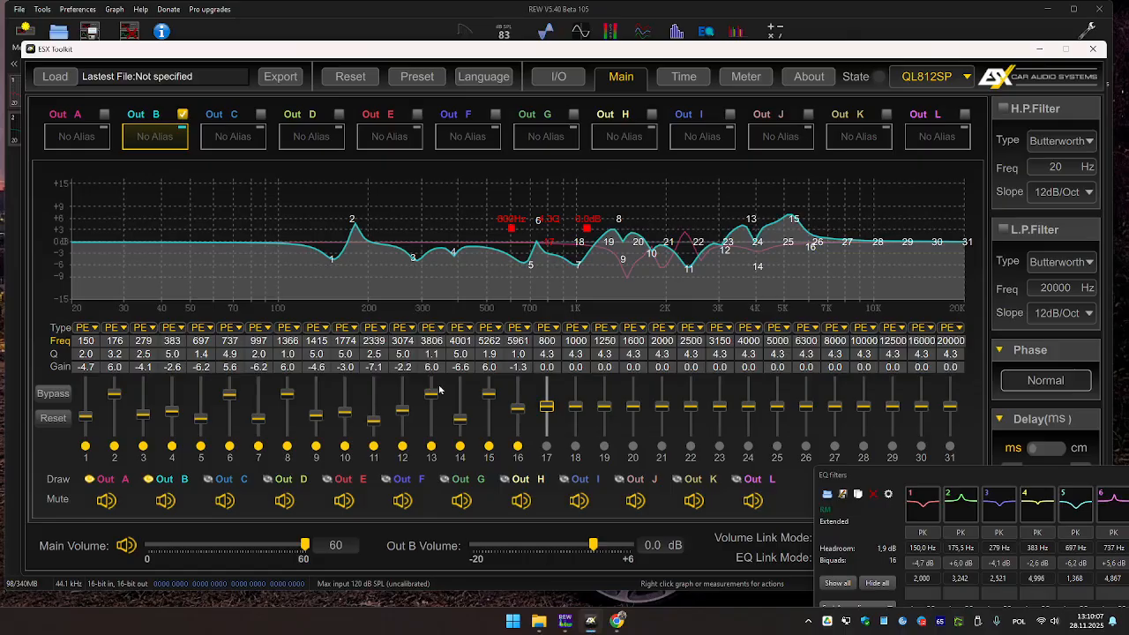